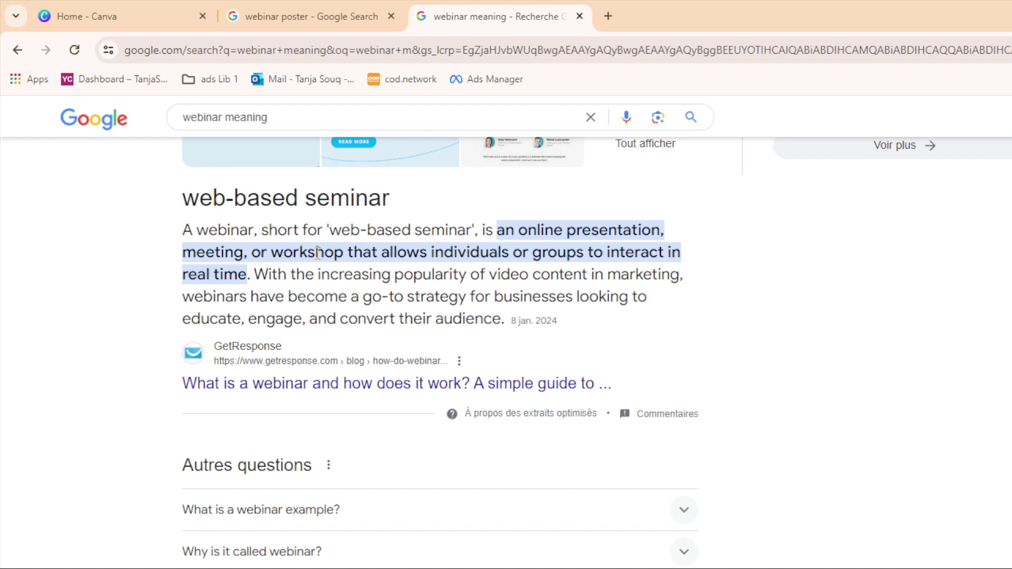
- Close the webinar meaning search and preview several example designs in the webinar poster image results
click(316, 16)
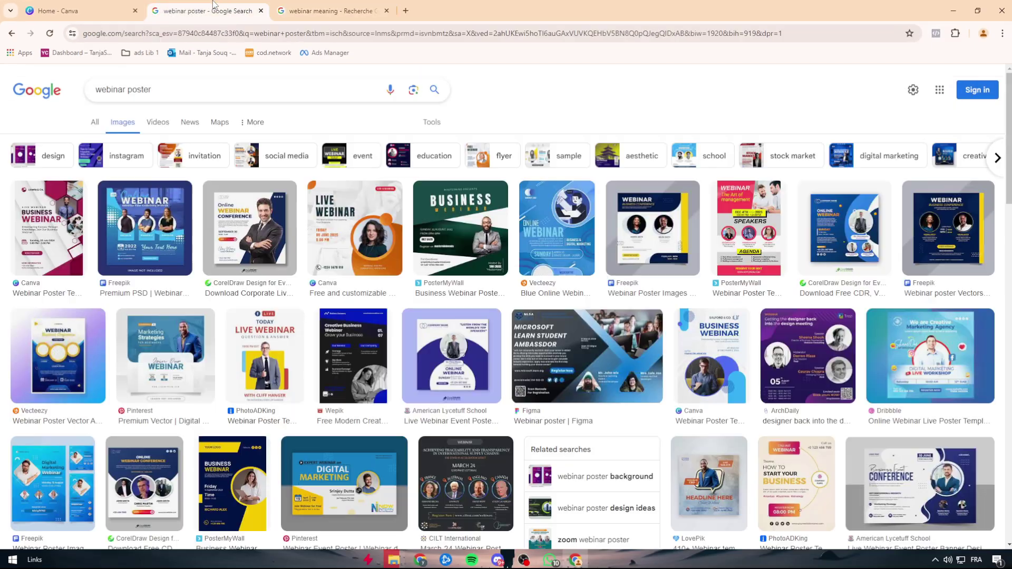
click(386, 11)
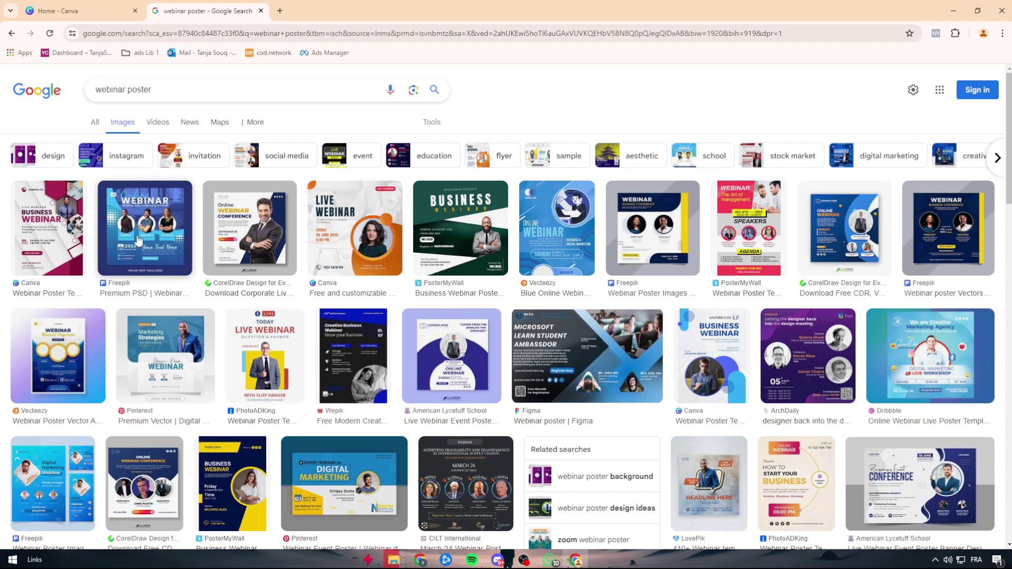
scroll(138, 240, down, 2)
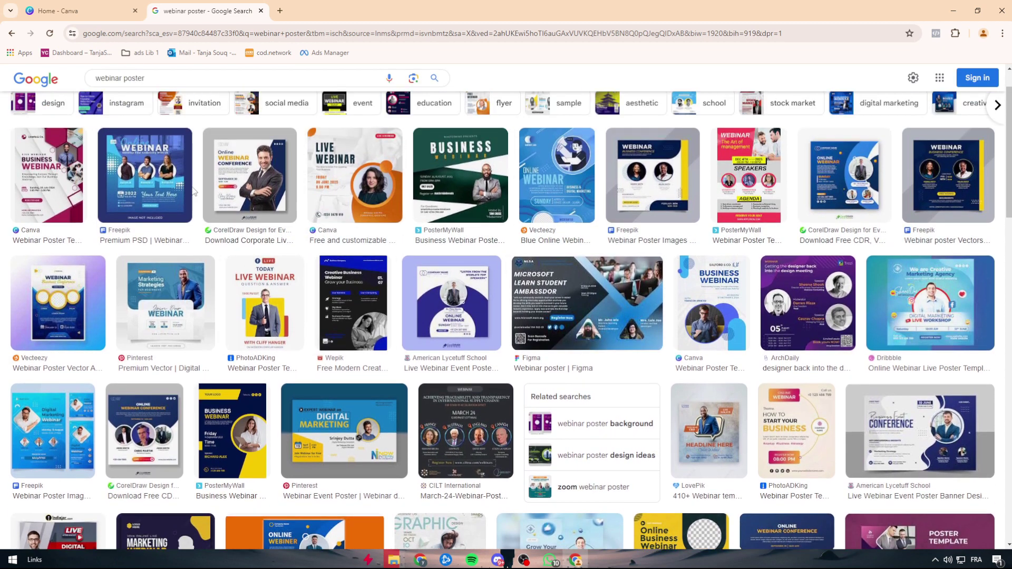
scroll(194, 191, up, 2)
click(48, 226)
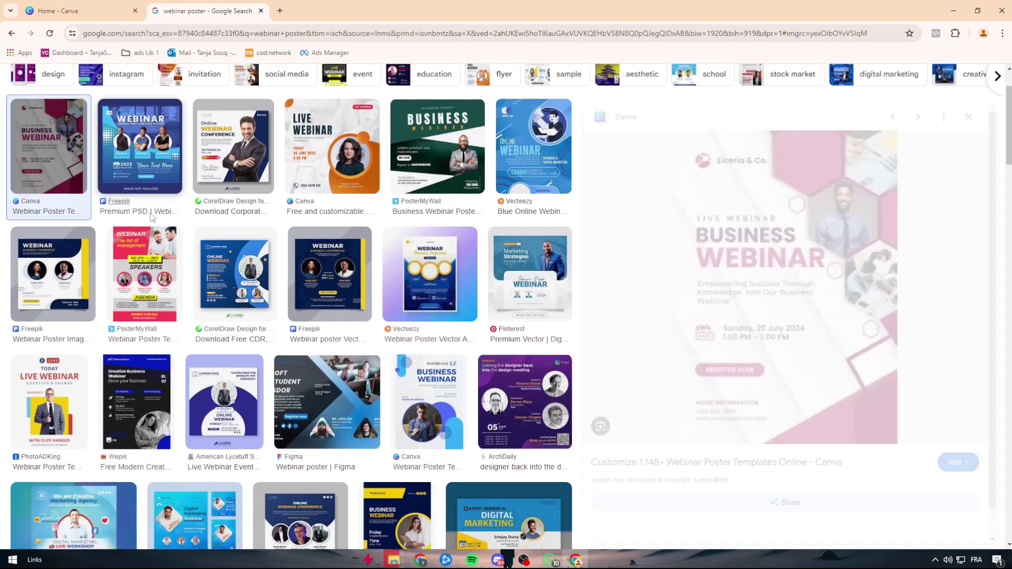
click(166, 153)
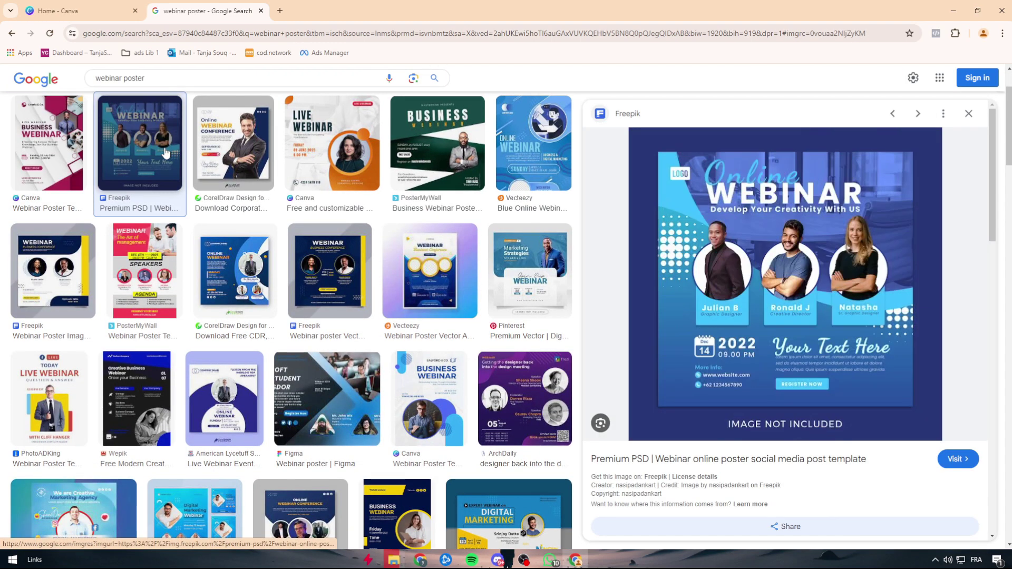
click(267, 167)
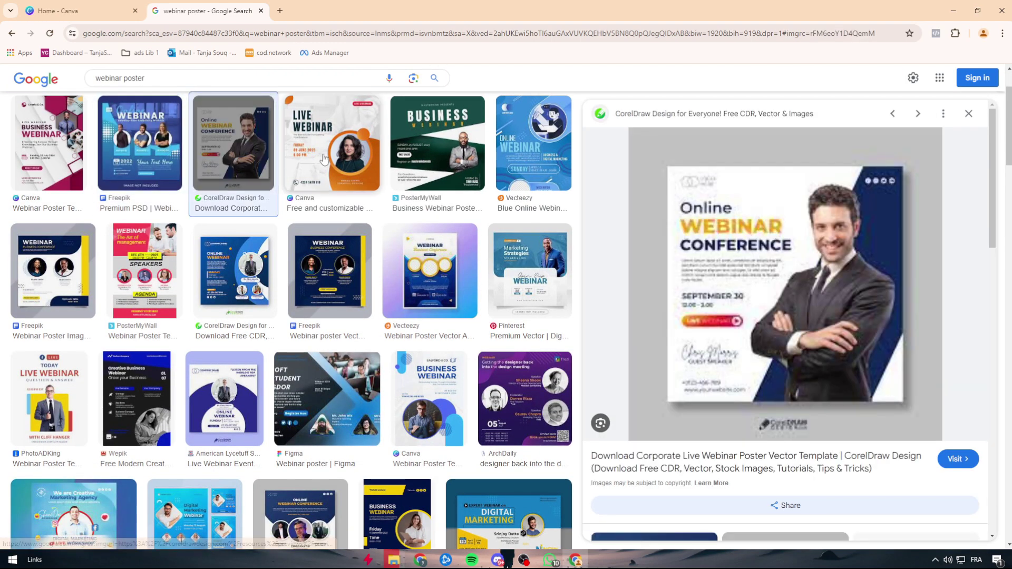
click(325, 158)
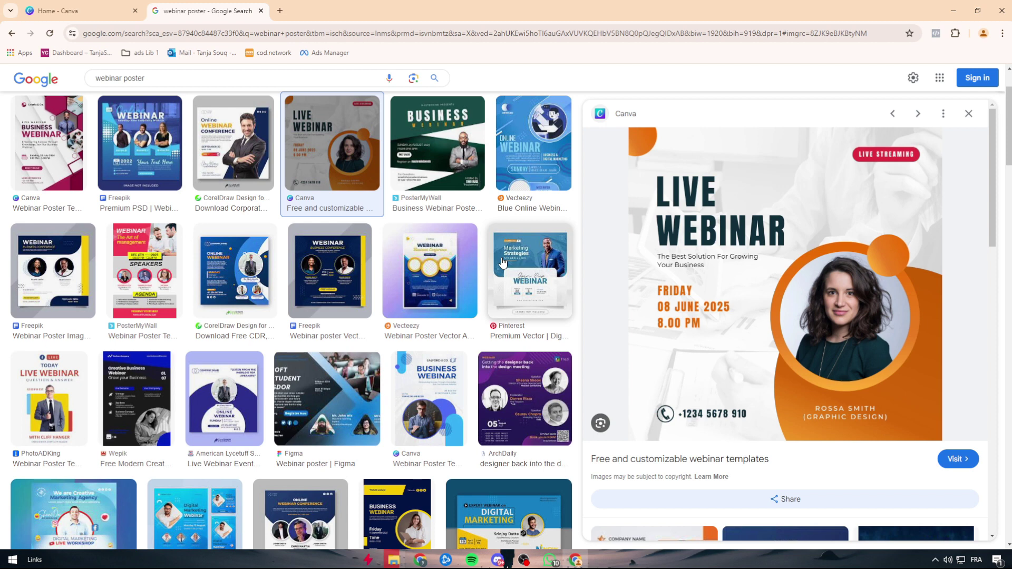
- Switch to Canva and search its templates for "webinar"
click(79, 11)
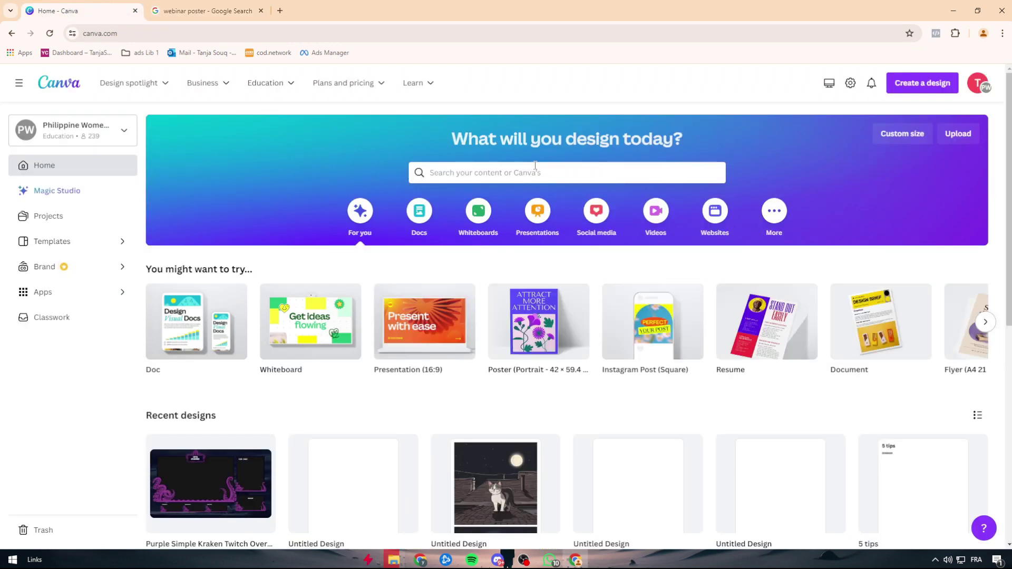
click(581, 177)
text(web)
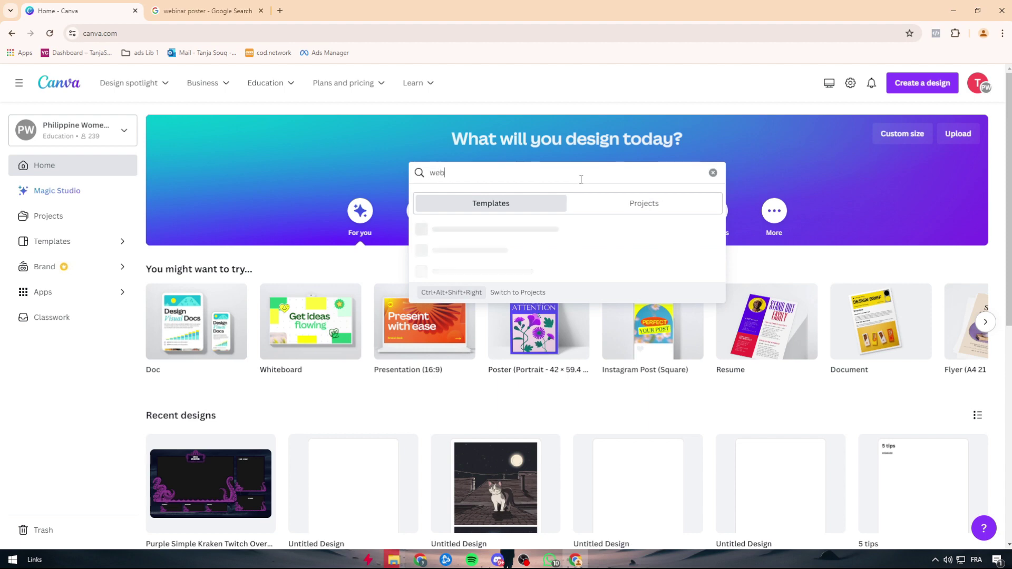
text(inar)
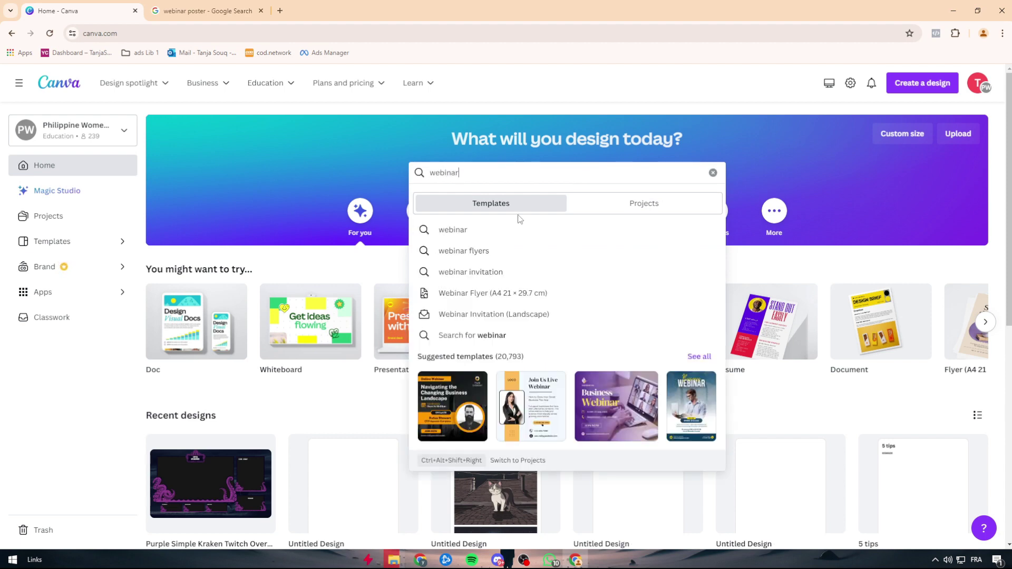
click(496, 234)
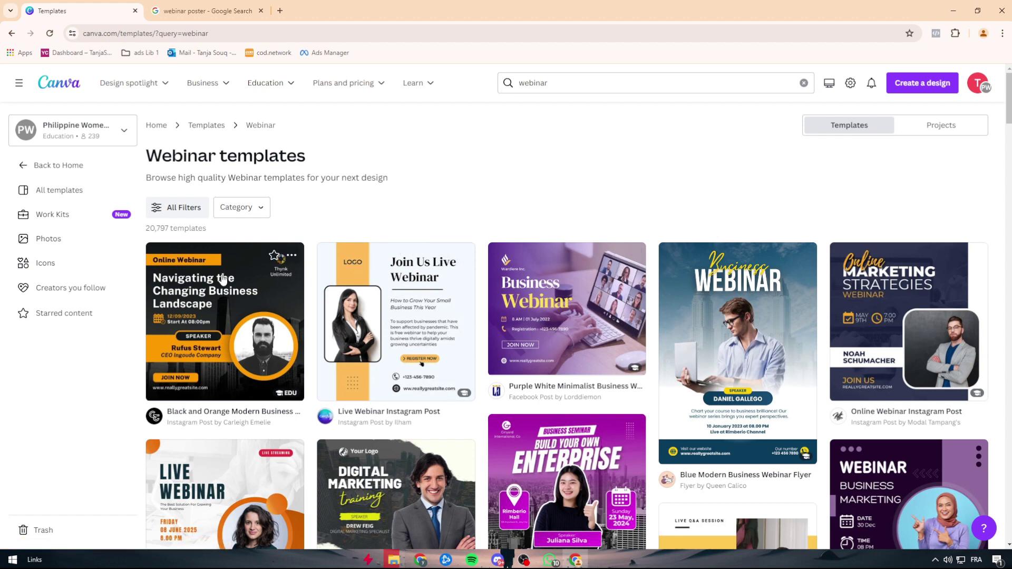
- Compare Canva's webinar templates with the webinar poster image results on Google
scroll(590, 165, down, 2)
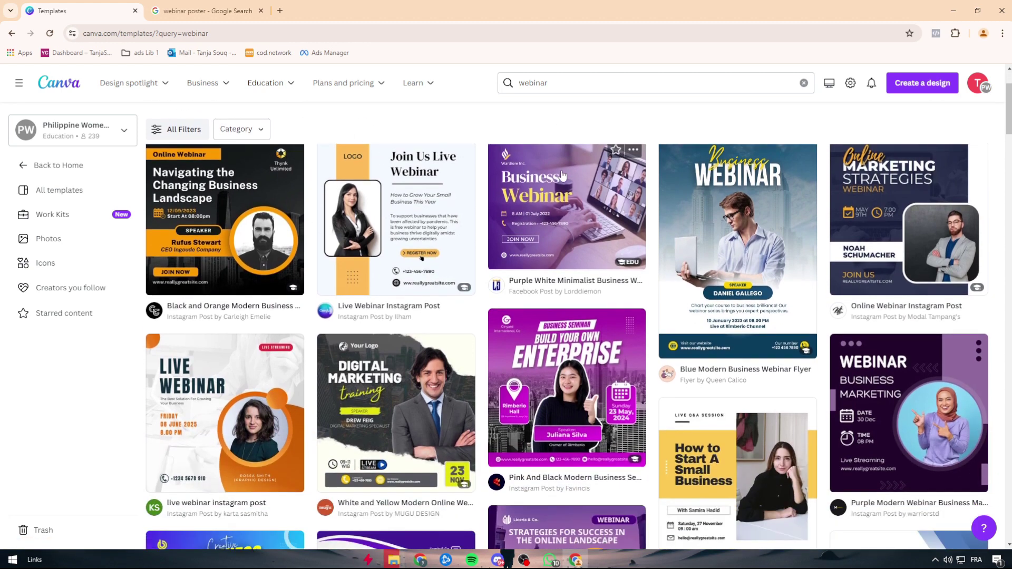
click(251, 7)
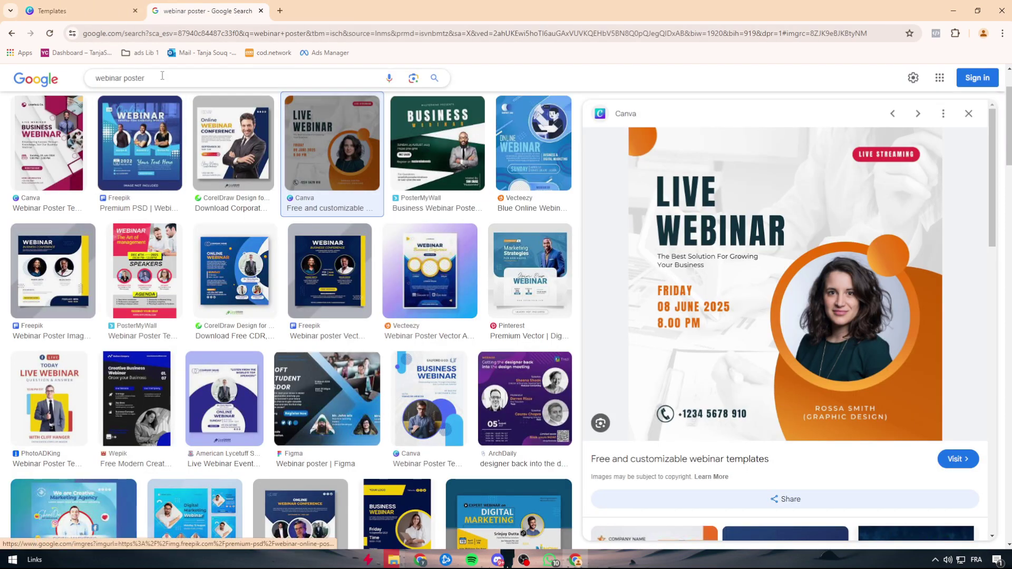
scroll(329, 272, down, 2)
click(102, 8)
scroll(527, 316, down, 4)
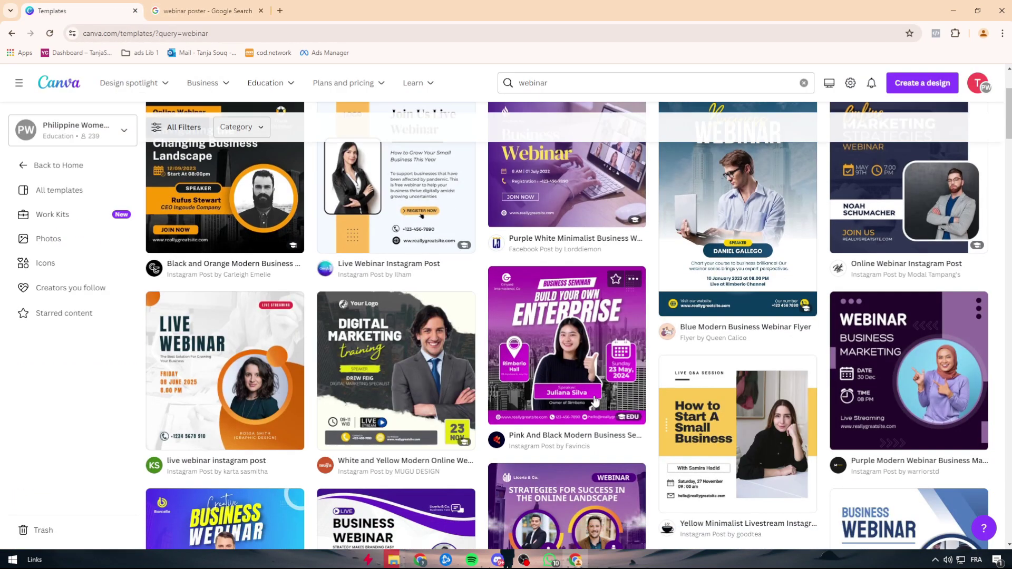
click(232, 11)
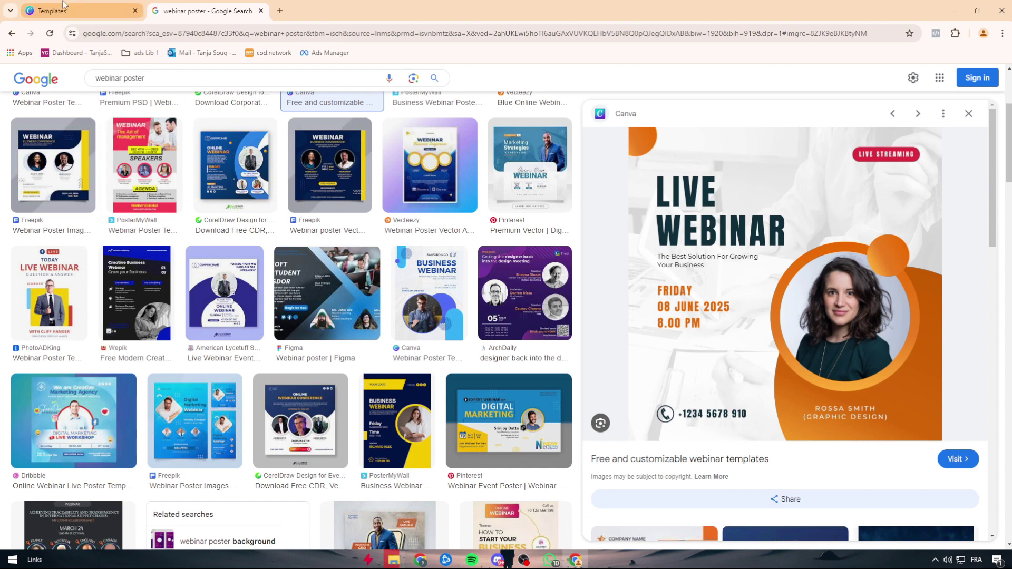
click(84, 11)
scroll(311, 434, down, 1)
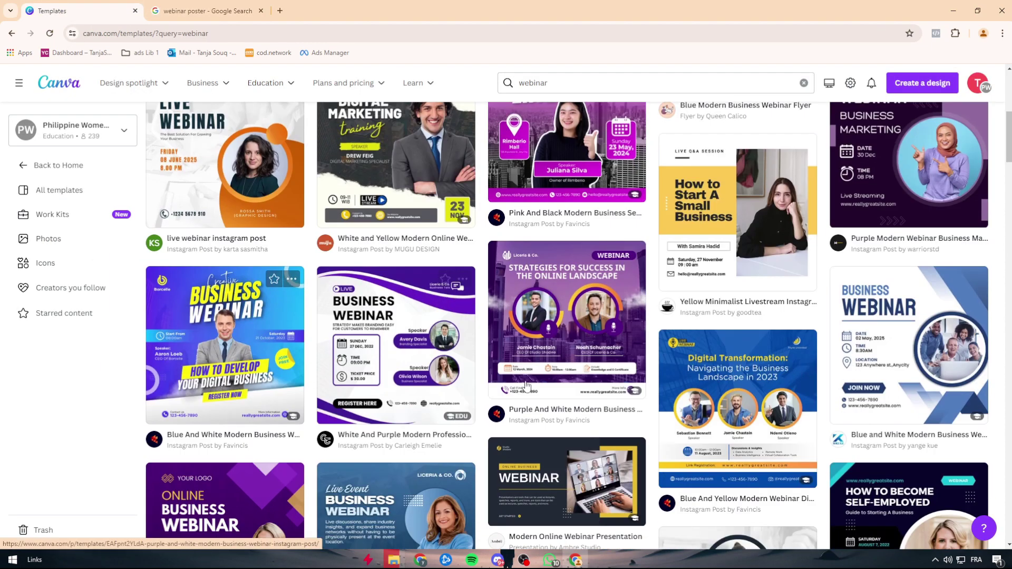
- Preview the Purple And White Modern Business Webinar and the White And Purple Modern Professional Business Webinar templates, closing each preview
click(557, 310)
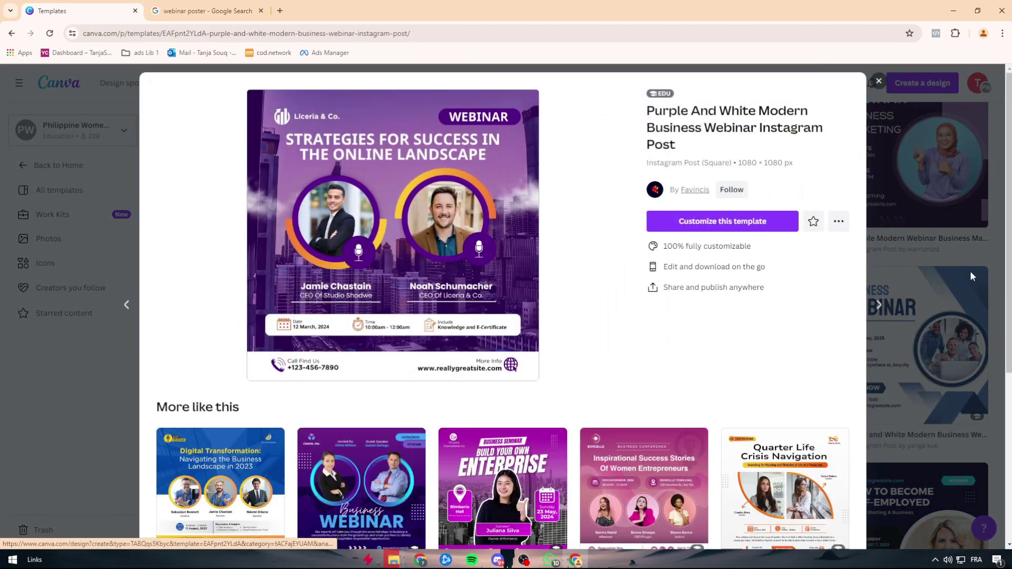
click(970, 271)
click(886, 330)
key(Escape)
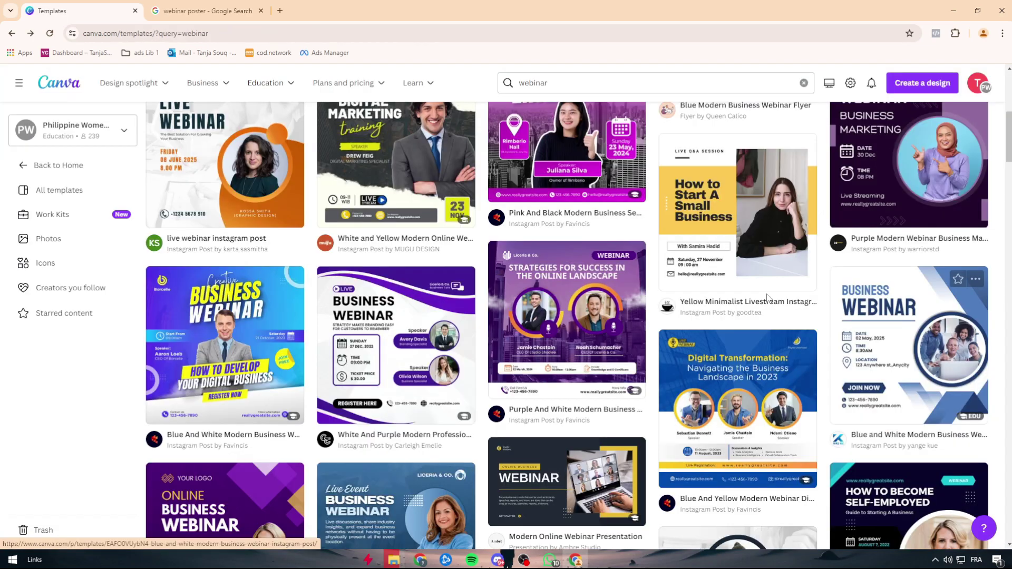
click(377, 340)
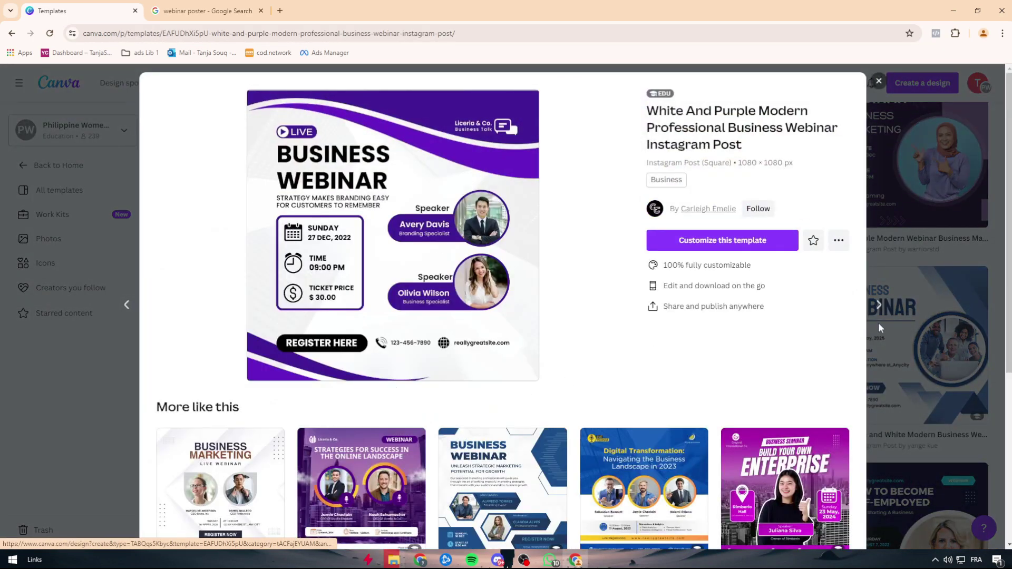
click(928, 353)
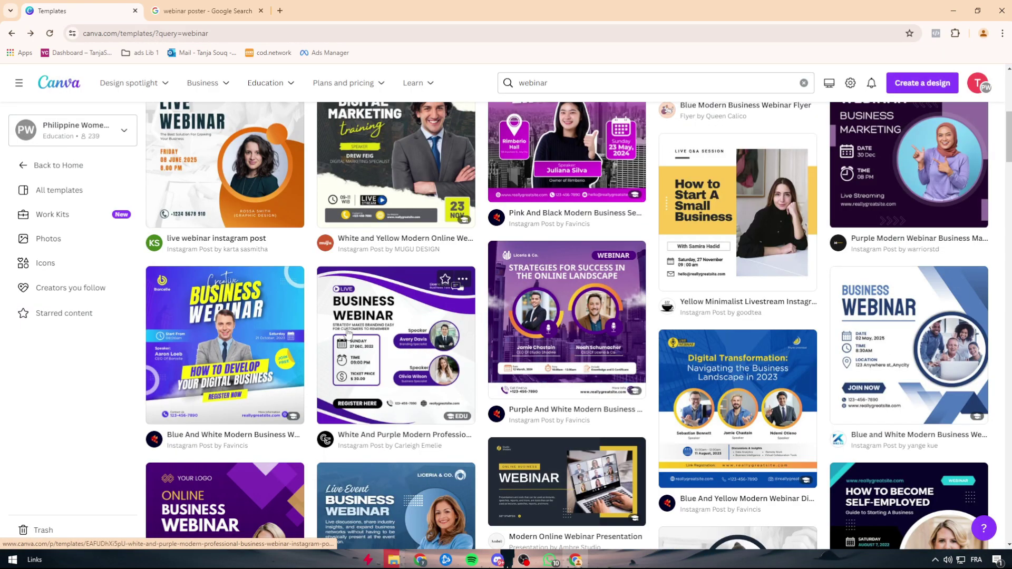
scroll(369, 343, down, 3)
scroll(400, 350, up, 2)
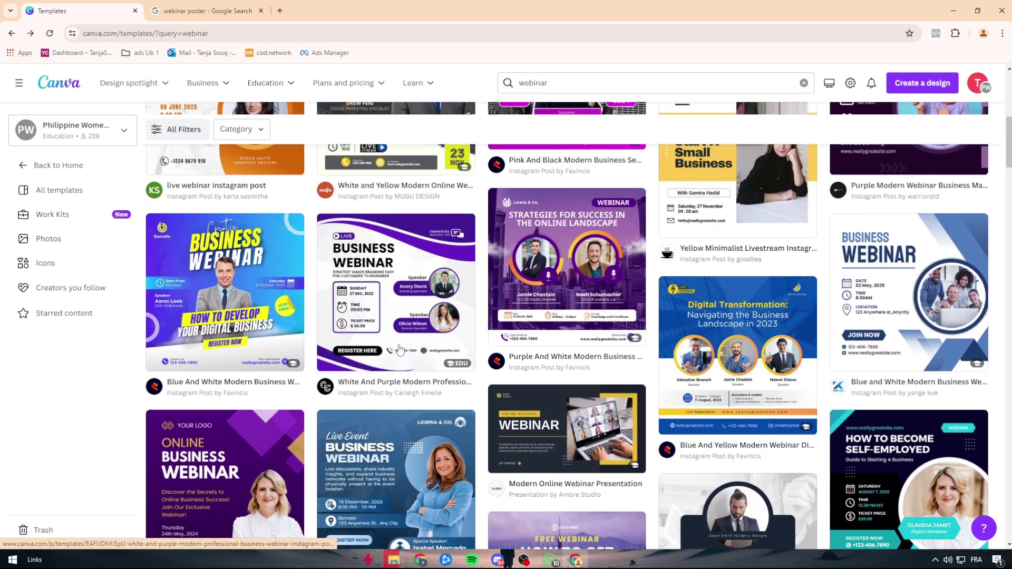
- Open the White And Purple Modern Professional Business Webinar template for customizing and dismiss the scheduling tip
click(395, 309)
click(657, 237)
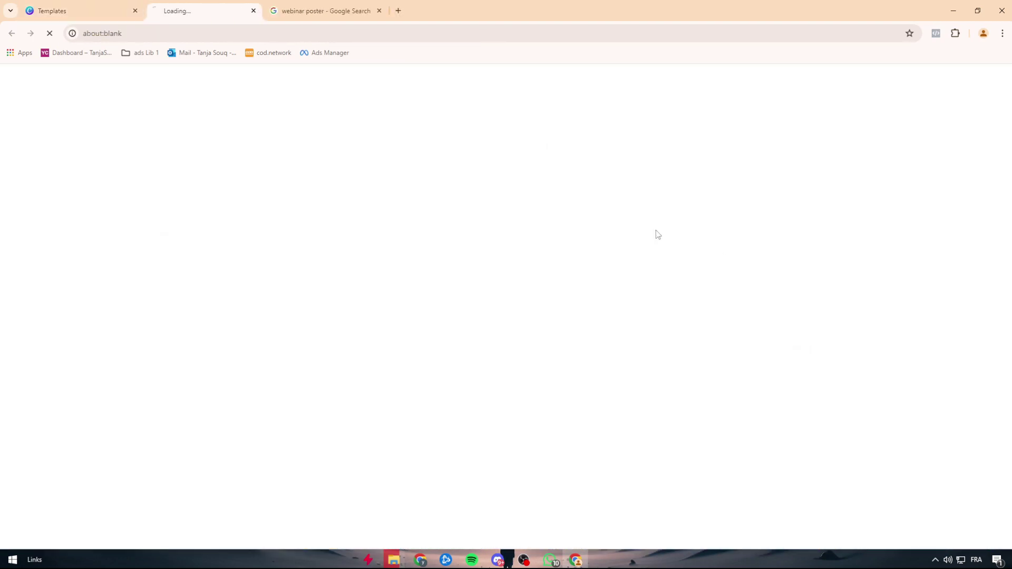
click(359, 10)
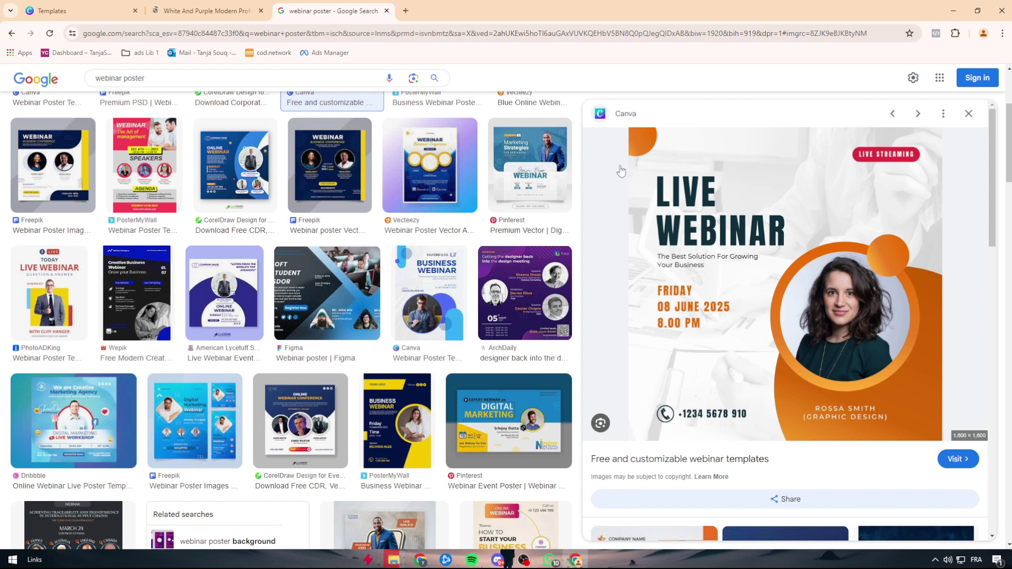
key(ctrl+shift+Tab)
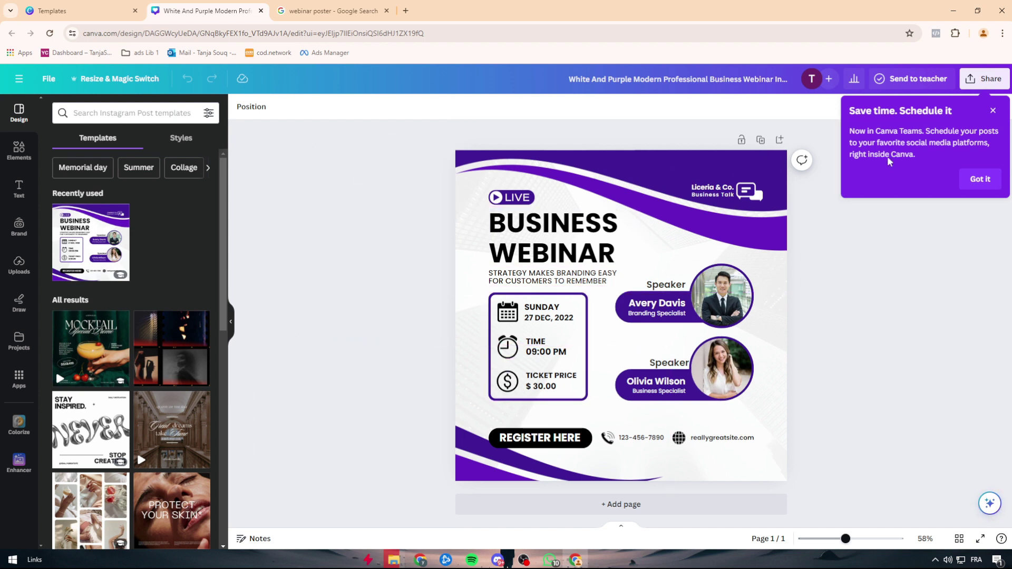
click(979, 179)
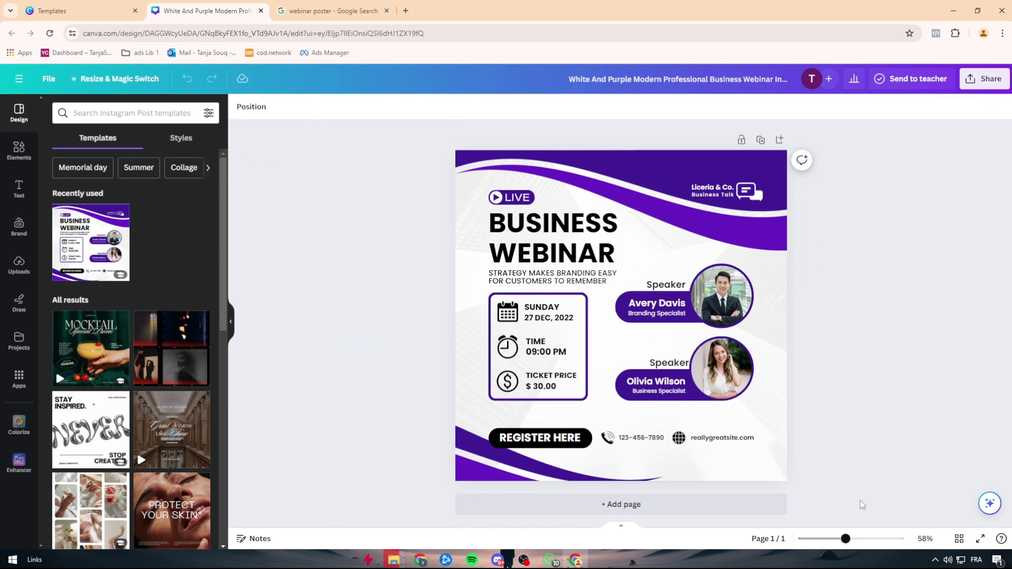
- Try filling the shapes of all selected poster elements with the black-to-blue gradient, and undo it
drag(862, 505, 900, 508)
click(291, 107)
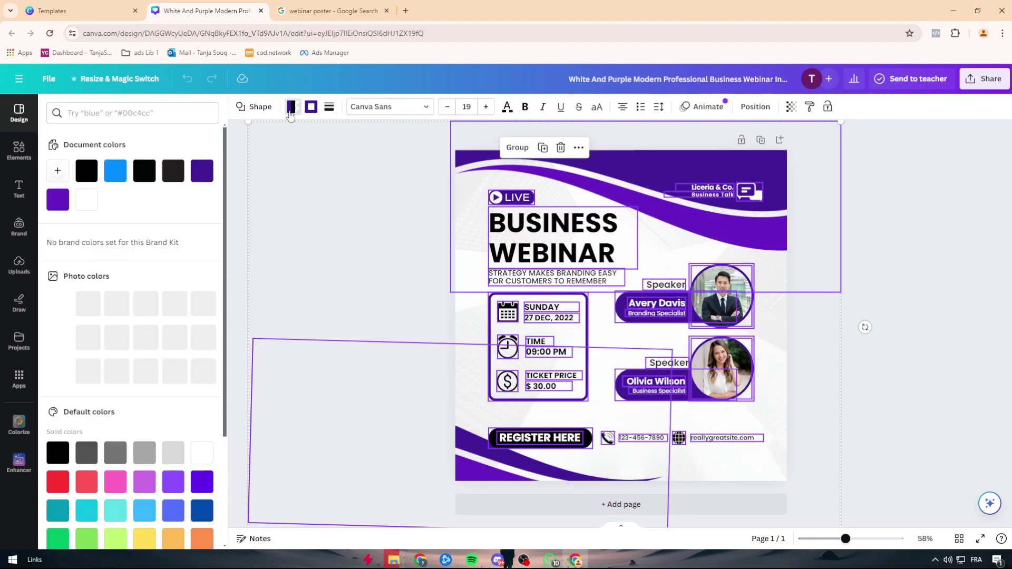
scroll(118, 349, down, 3)
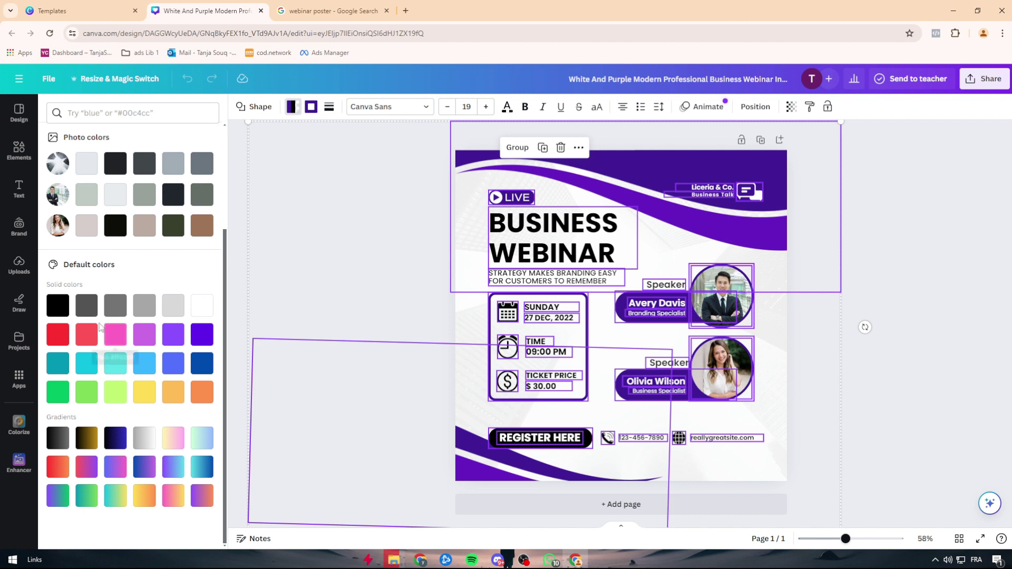
click(116, 438)
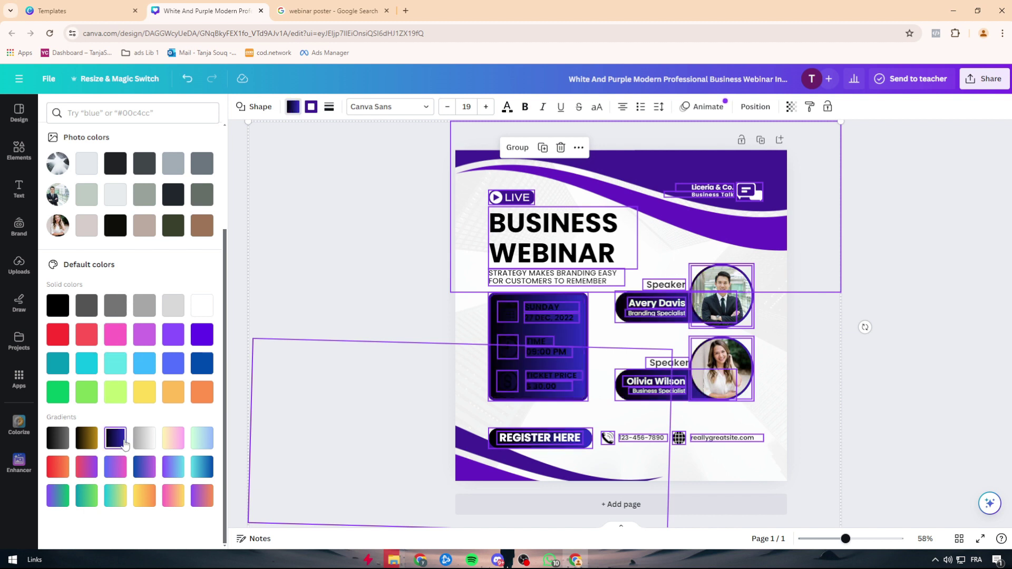
key(ctrl+z)
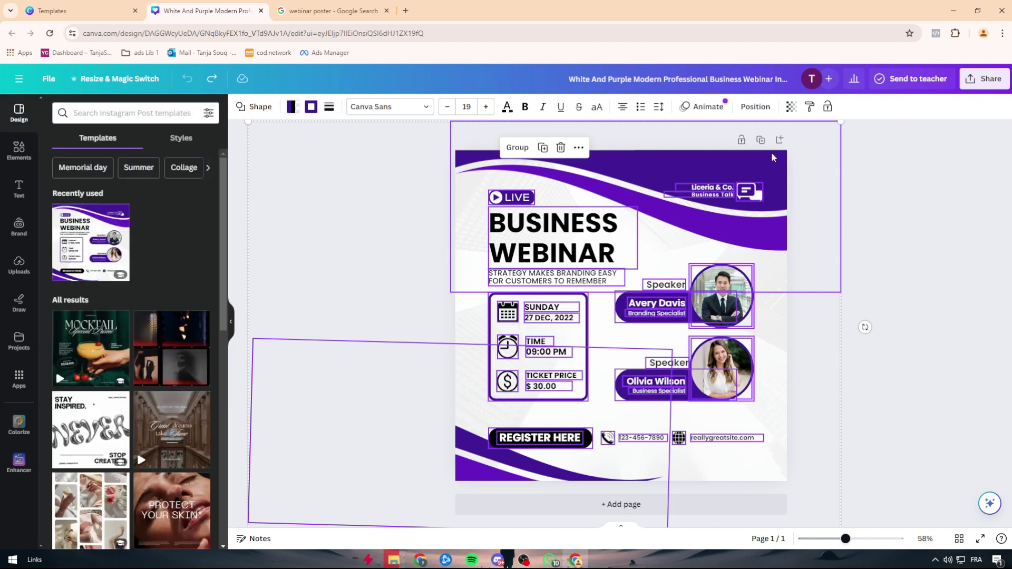
- Try moving the purple wave graphic at the poster's upper edge, and undo the move
click(774, 174)
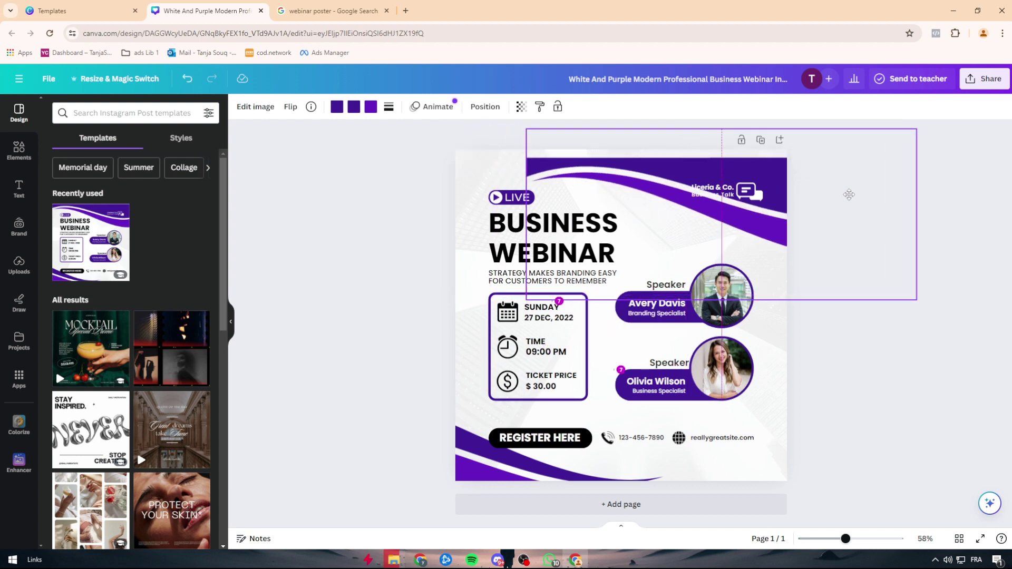
click(495, 464)
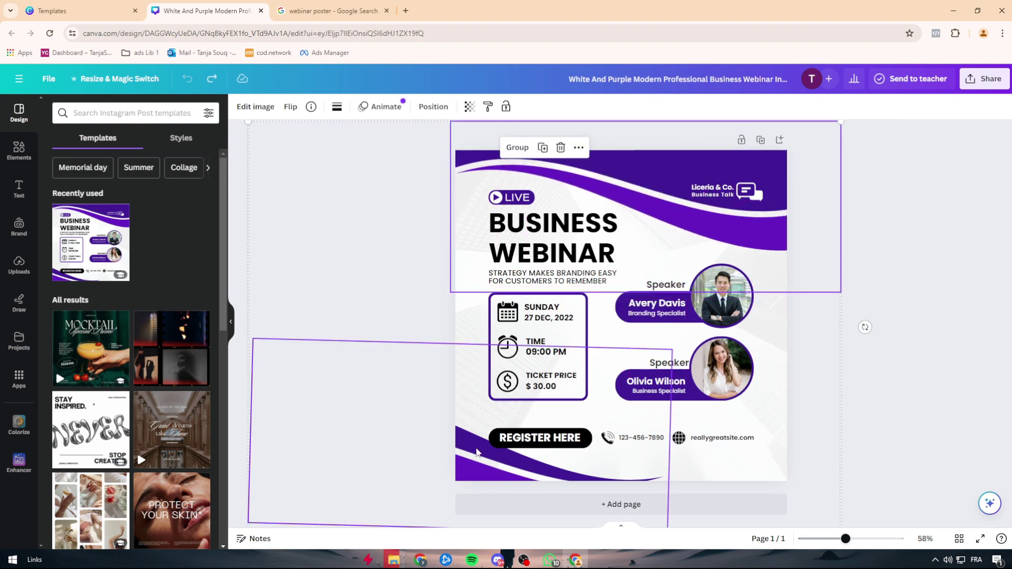
click(350, 244)
- Change the second purple of the upper wave graphic to the pale grey-green from the first speaker's photo colors
key(Tab)
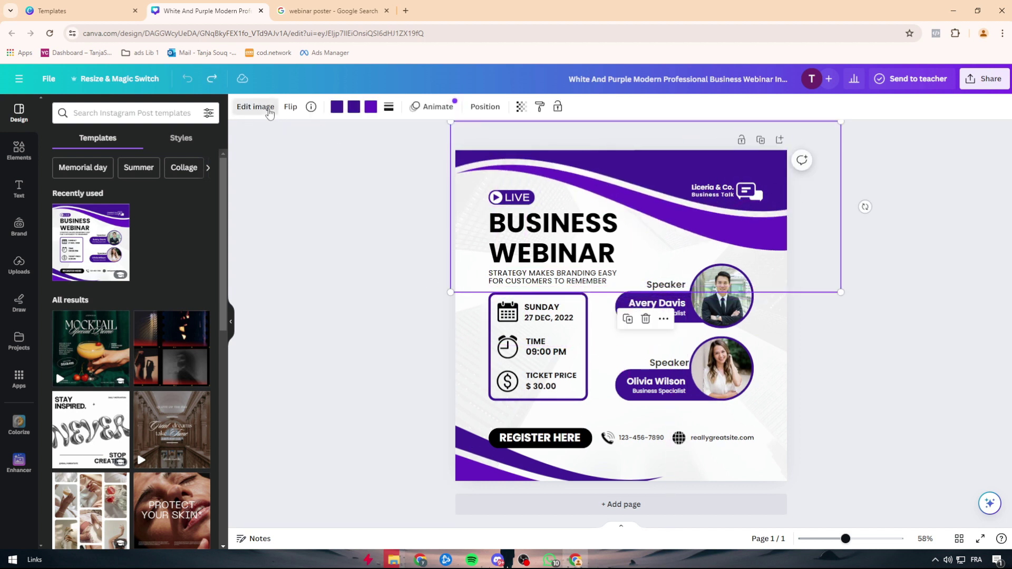
click(259, 106)
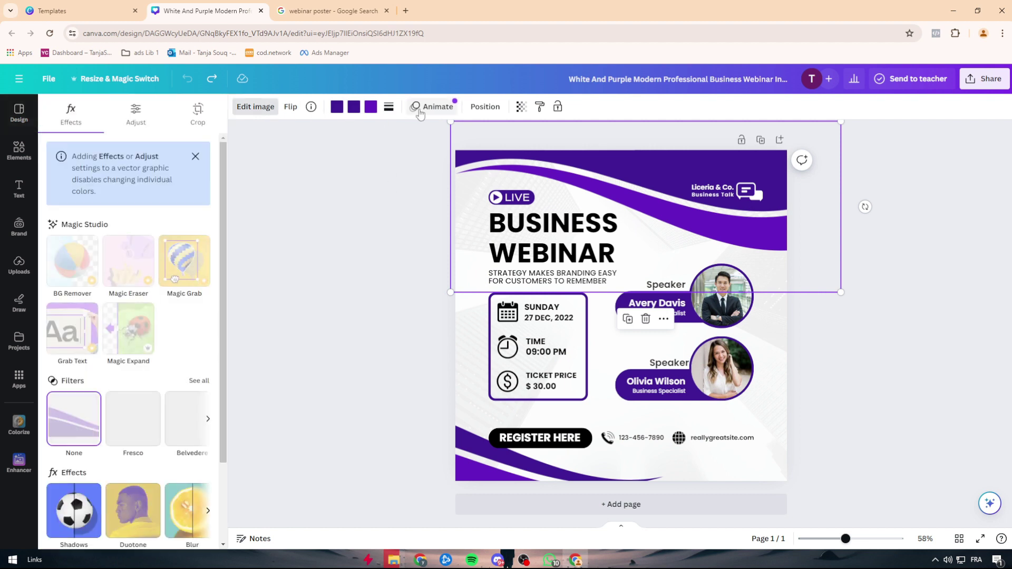
click(354, 107)
scroll(138, 324, down, 1)
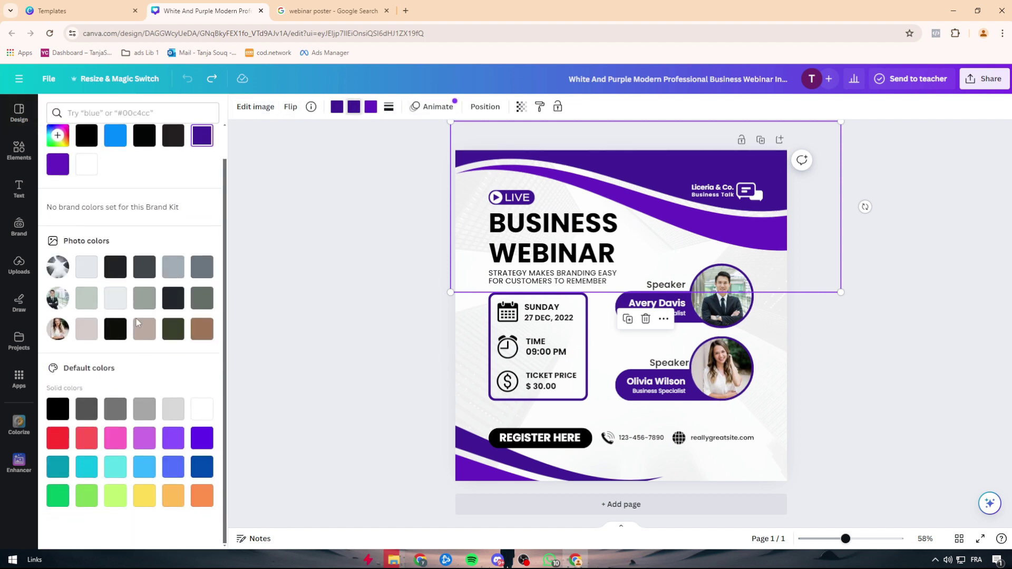
click(114, 301)
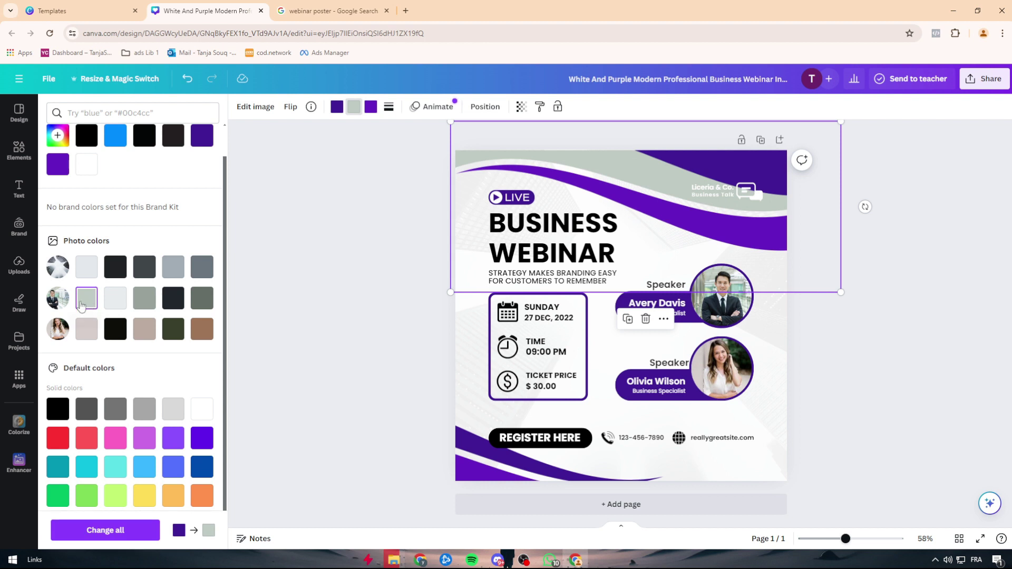
- Try shifting the partly recolored upper wave graphic down and to the left, and undo the move
click(88, 301)
drag(689, 153, 676, 177)
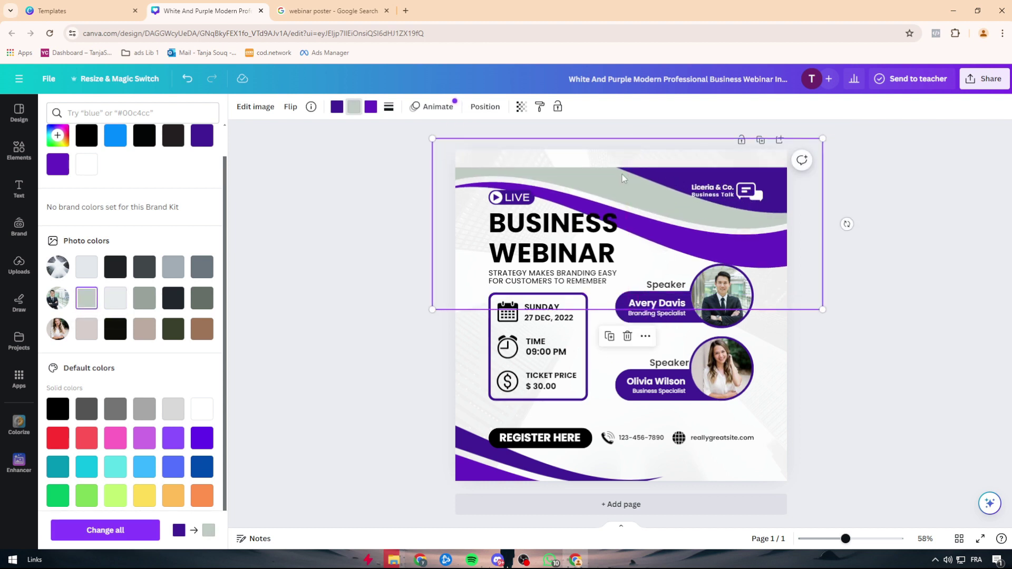
key(ctrl+z)
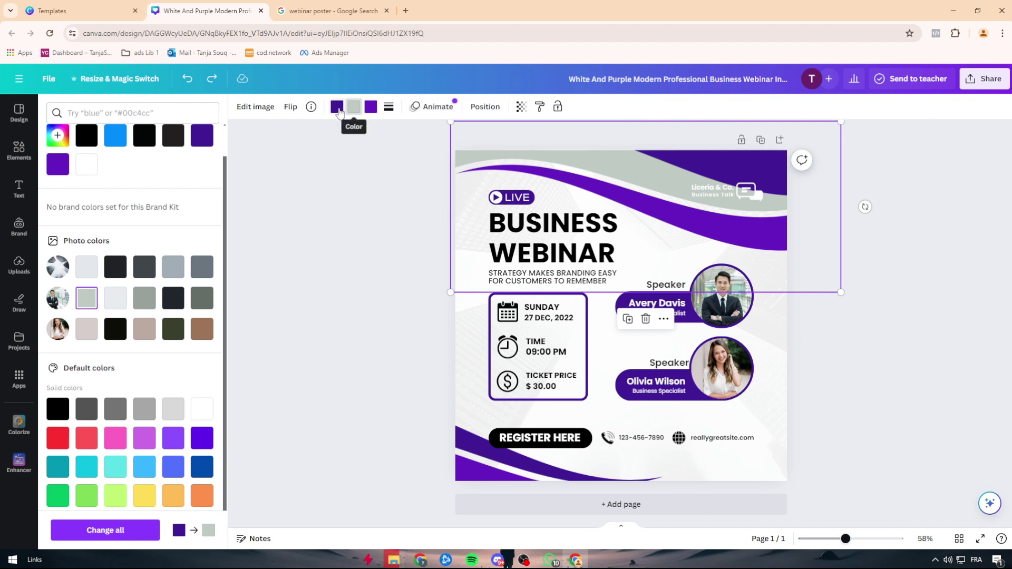
- Recolor the upper wave graphic from the first speaker's photo colors: pale grey-green corner, medium grey-green middle band and near-black lower band
click(121, 304)
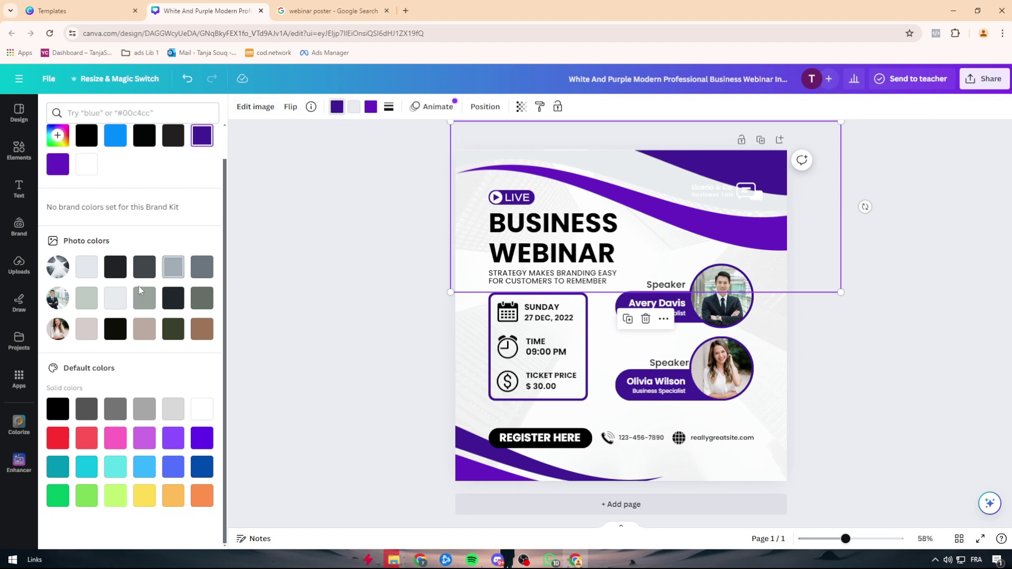
click(86, 298)
click(353, 107)
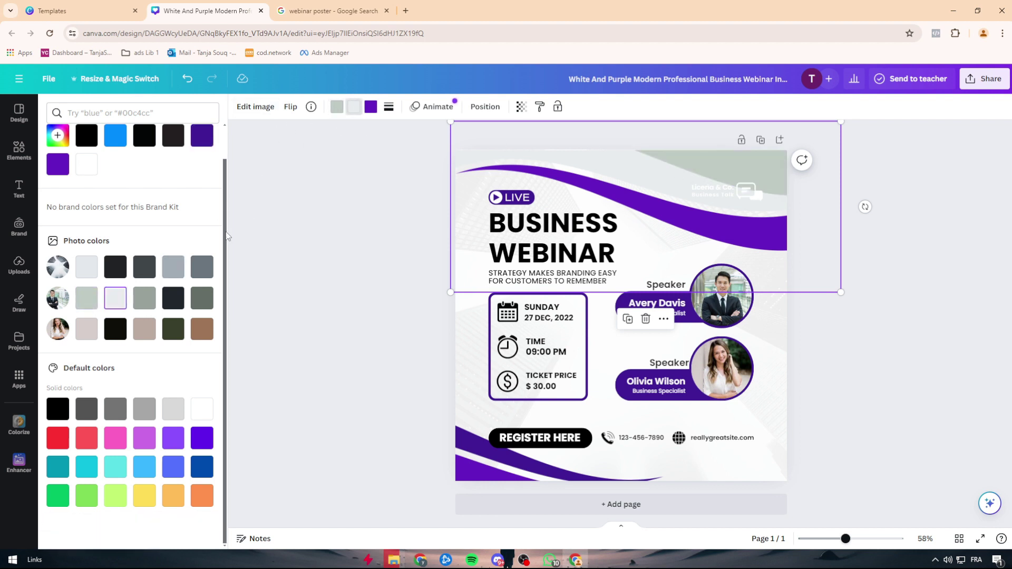
click(145, 298)
click(335, 268)
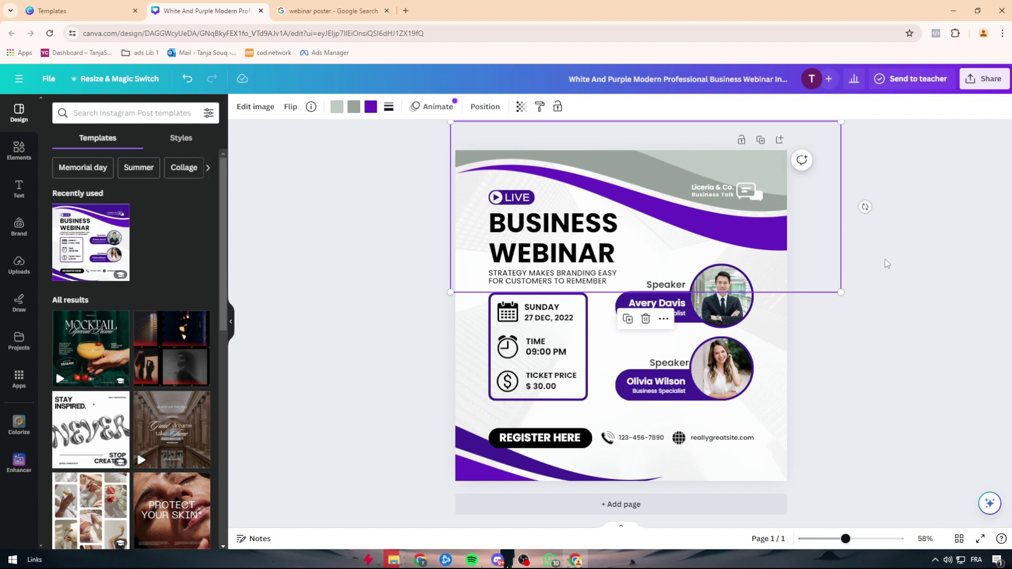
click(708, 228)
click(371, 107)
click(174, 334)
click(531, 140)
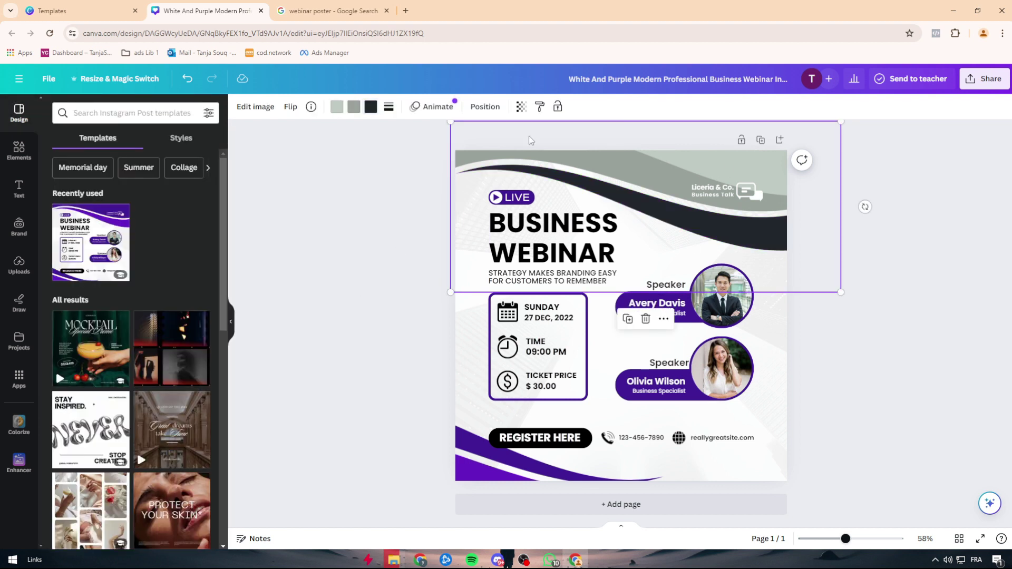
click(410, 282)
- Recolor the lower wave graphic from the first speaker's photo colors: blue to light grey, bright purple to medium grey-green, dark purple to near-black
click(486, 428)
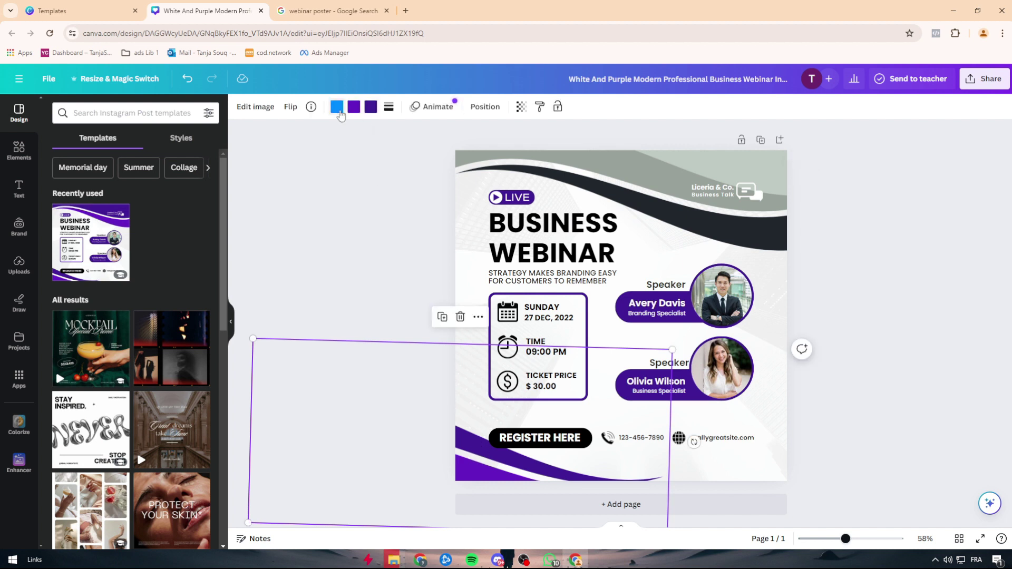
click(337, 108)
click(114, 333)
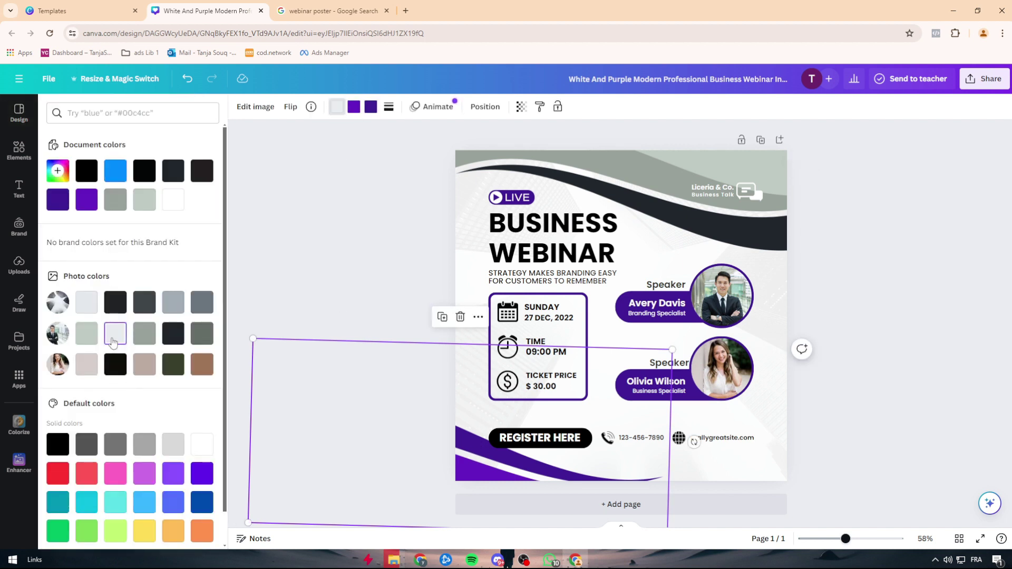
click(353, 107)
click(145, 333)
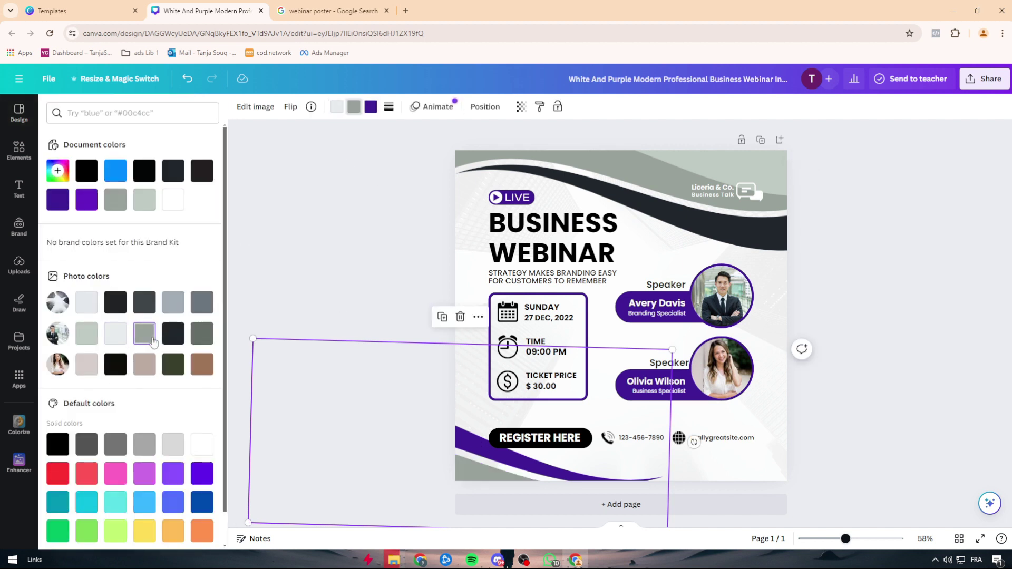
click(370, 107)
click(173, 333)
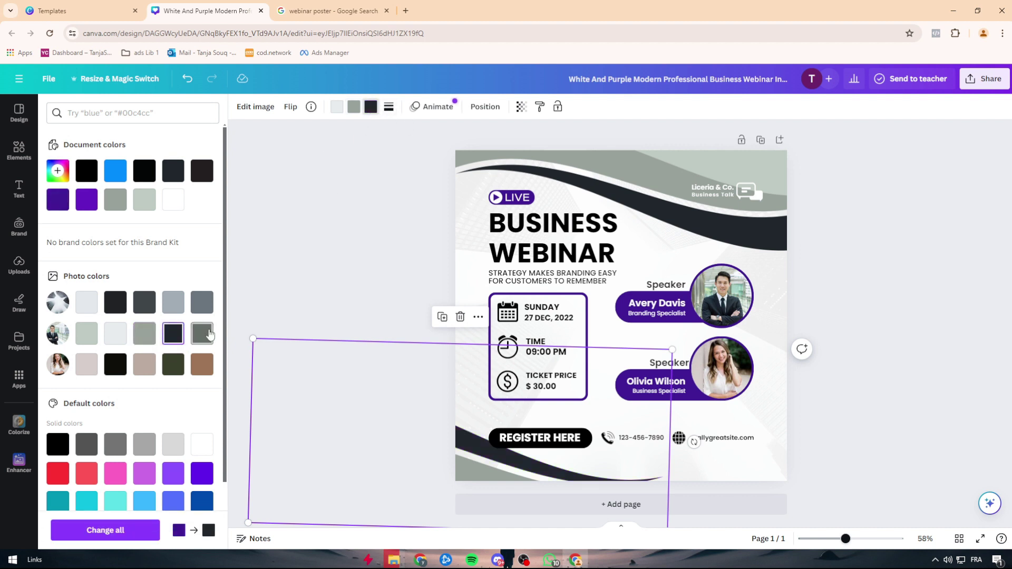
click(294, 280)
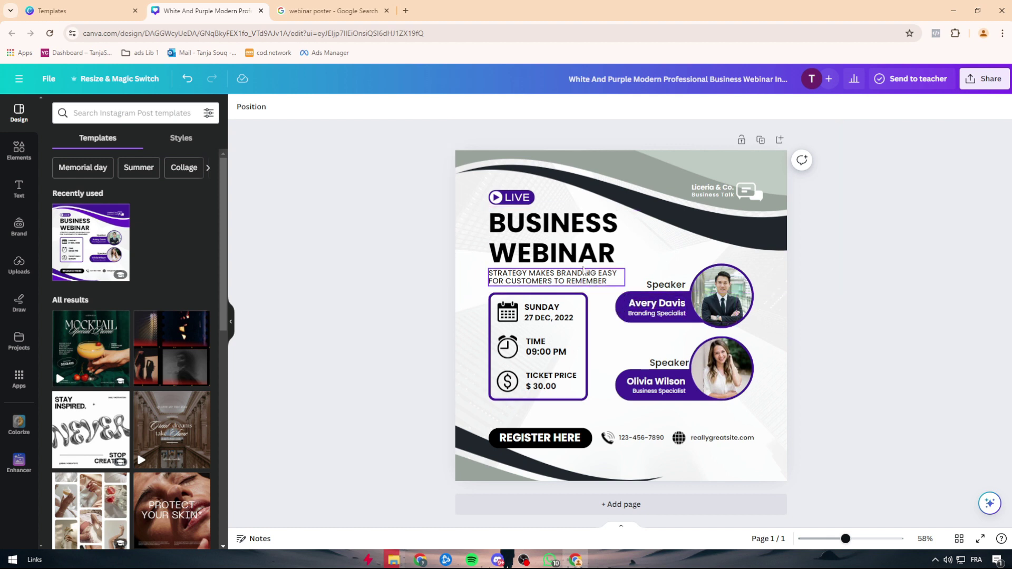
- Change the purple of the LIVE badge to the dark charcoal from the background photo's colors
click(515, 198)
click(337, 106)
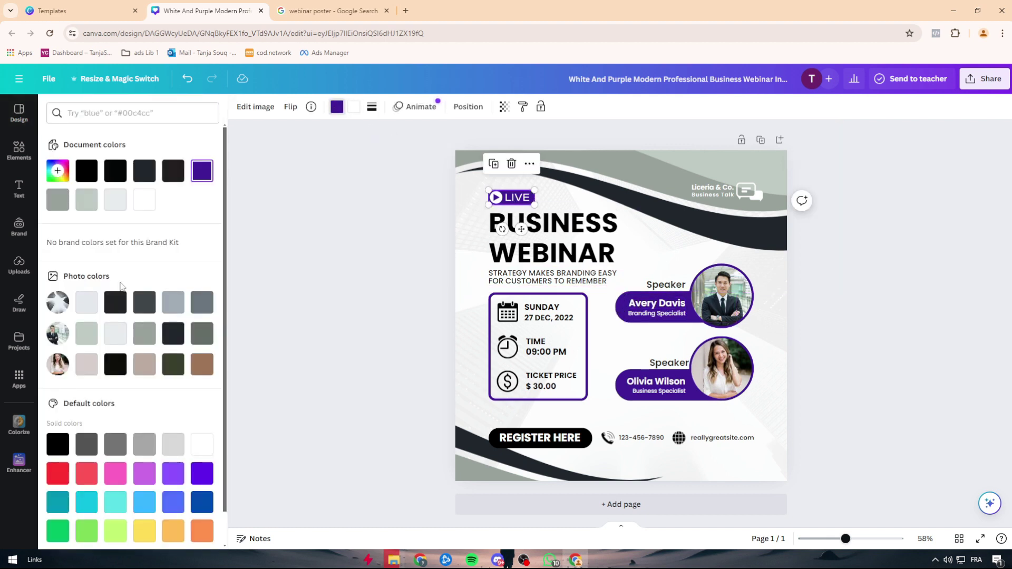
click(124, 306)
click(351, 283)
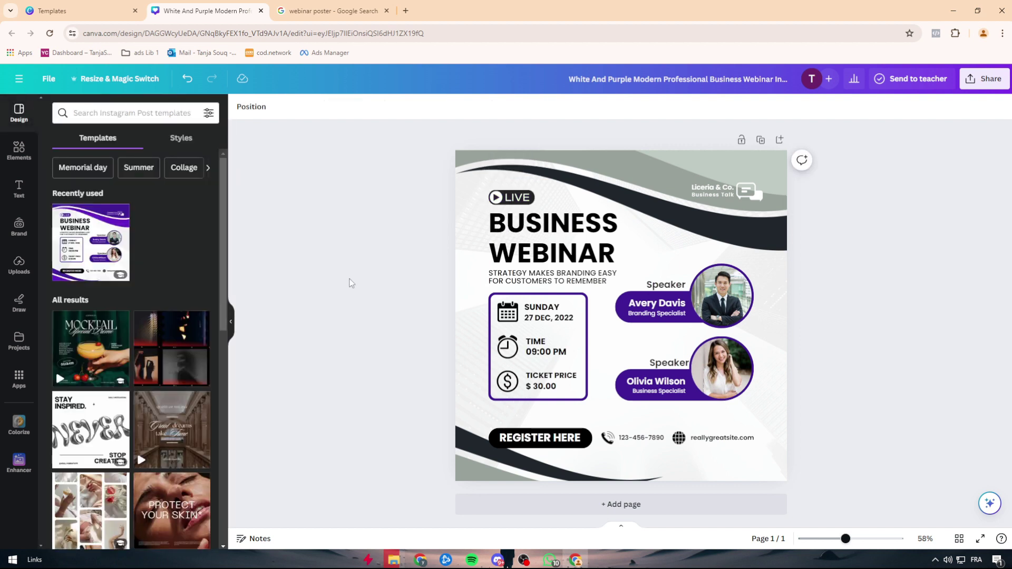
- Change the border of the date, time and price box to the near-black from the first speaker's photo colors
click(509, 299)
click(311, 107)
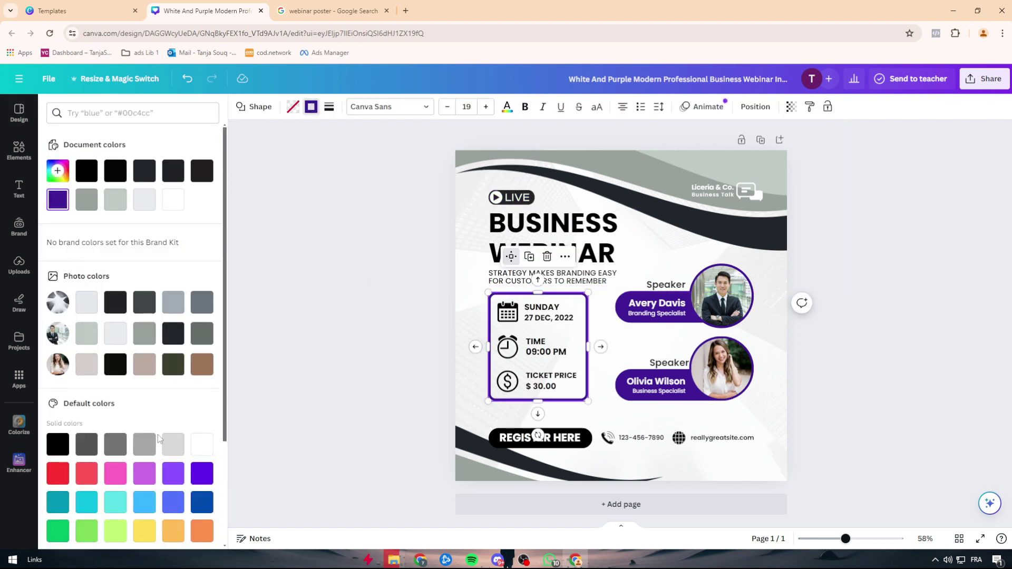
click(173, 333)
click(285, 318)
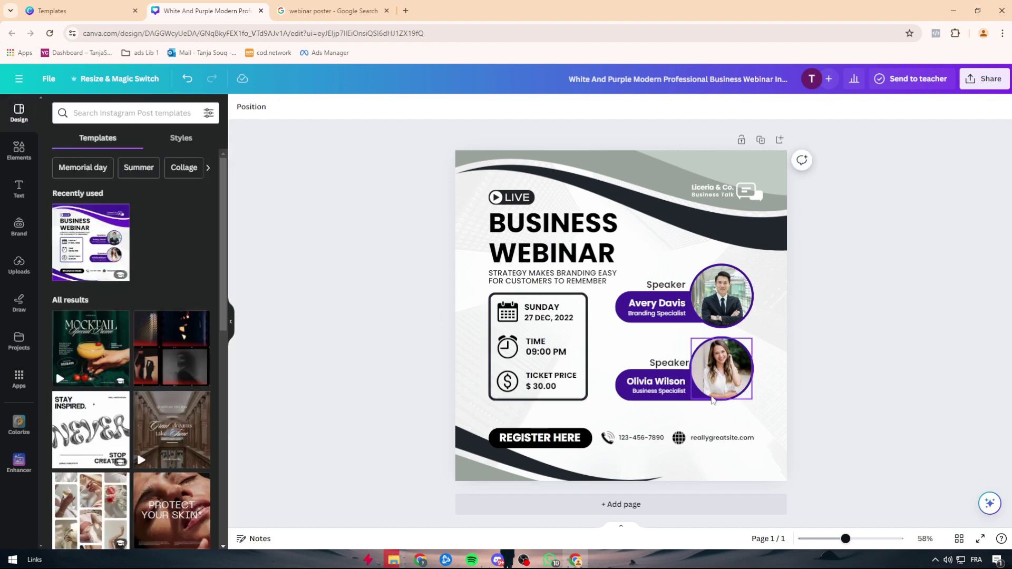
- Recolor the first speaker's name banner and photo ring with the dark grey-green from that speaker's photo colors
click(720, 320)
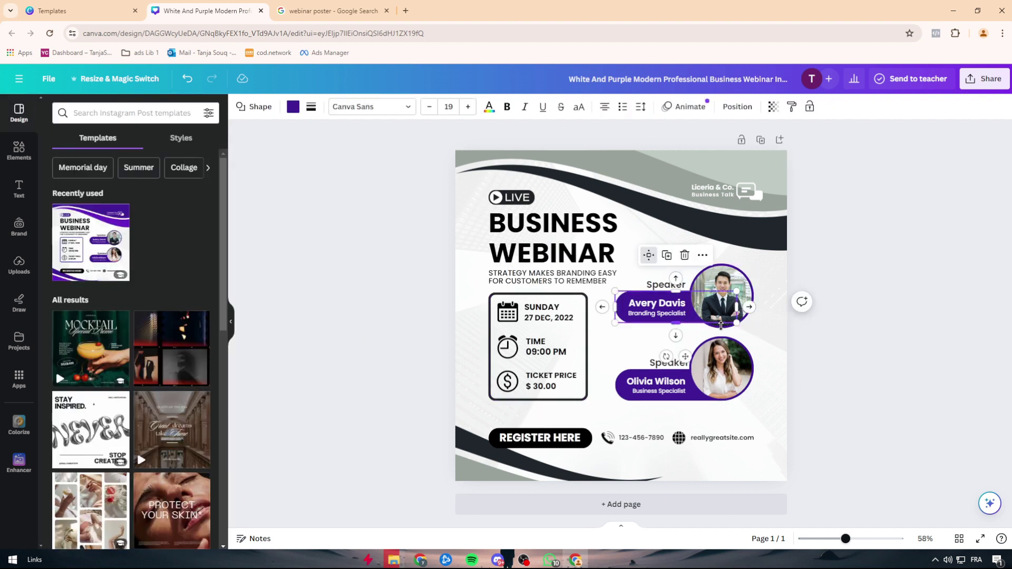
shift+click(720, 322)
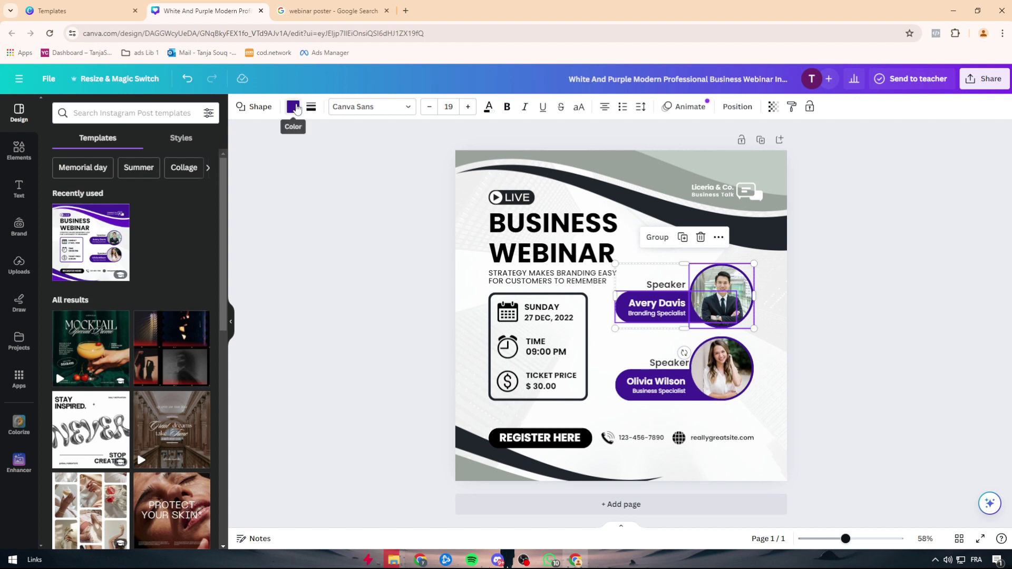
click(294, 106)
click(211, 337)
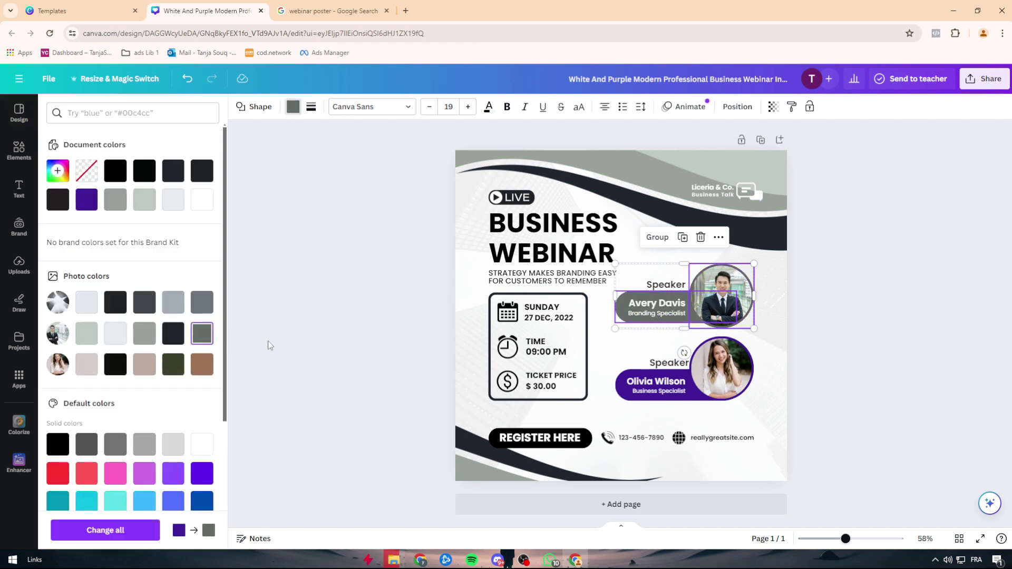
click(306, 347)
- Recolor the second speaker's name banner with the near-black from the first speaker's photo colors
click(733, 392)
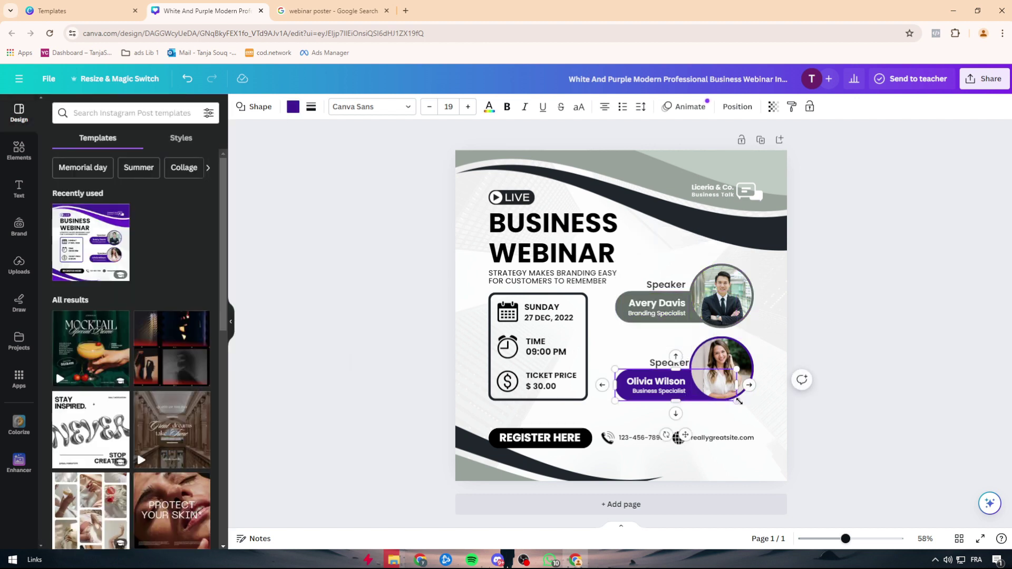
shift+click(730, 369)
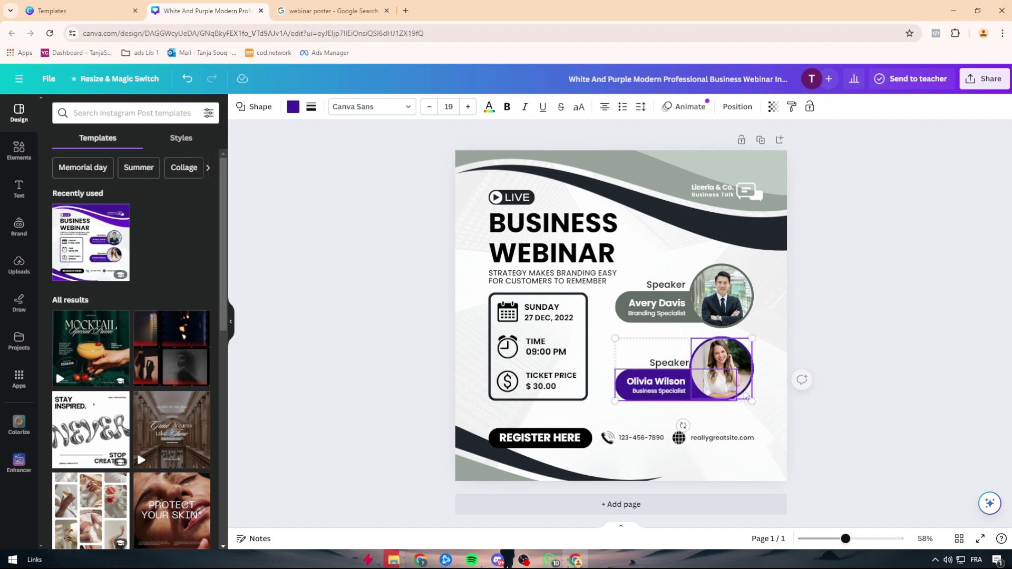
click(294, 107)
click(172, 337)
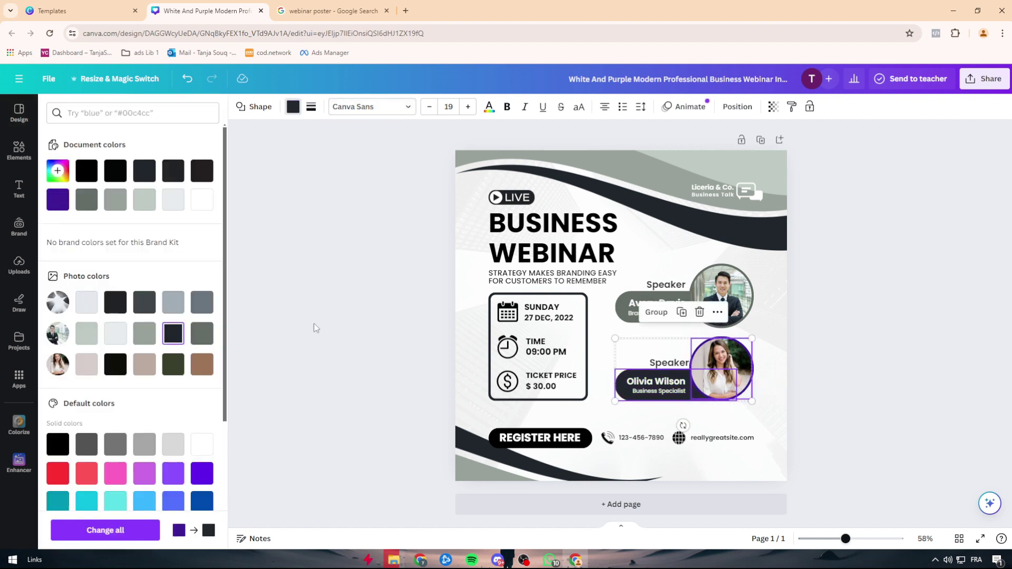
click(323, 326)
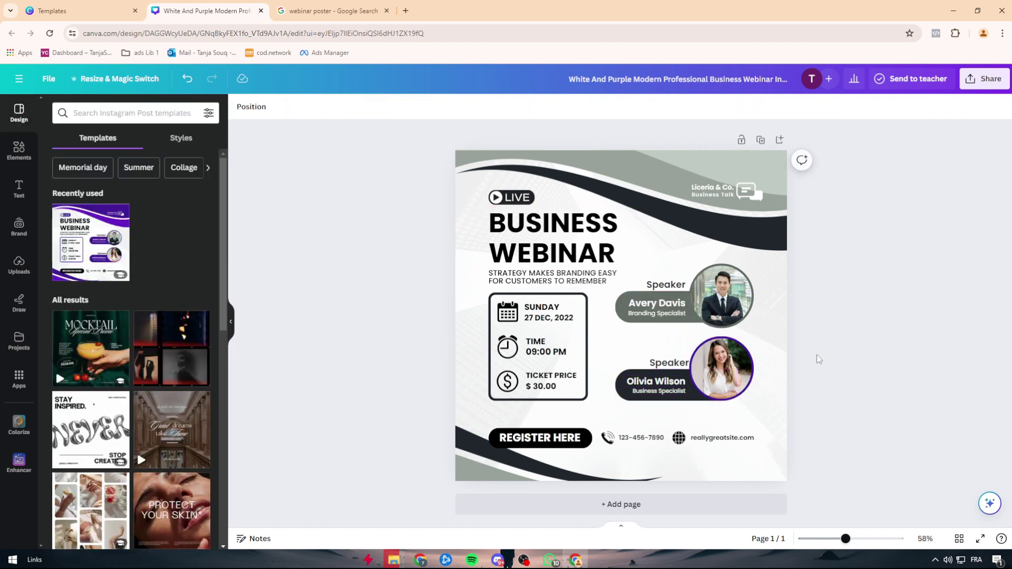
- Delete the Liceria & Co. company name, the Business Talk tagline and the chat icon from the upper wave
click(753, 203)
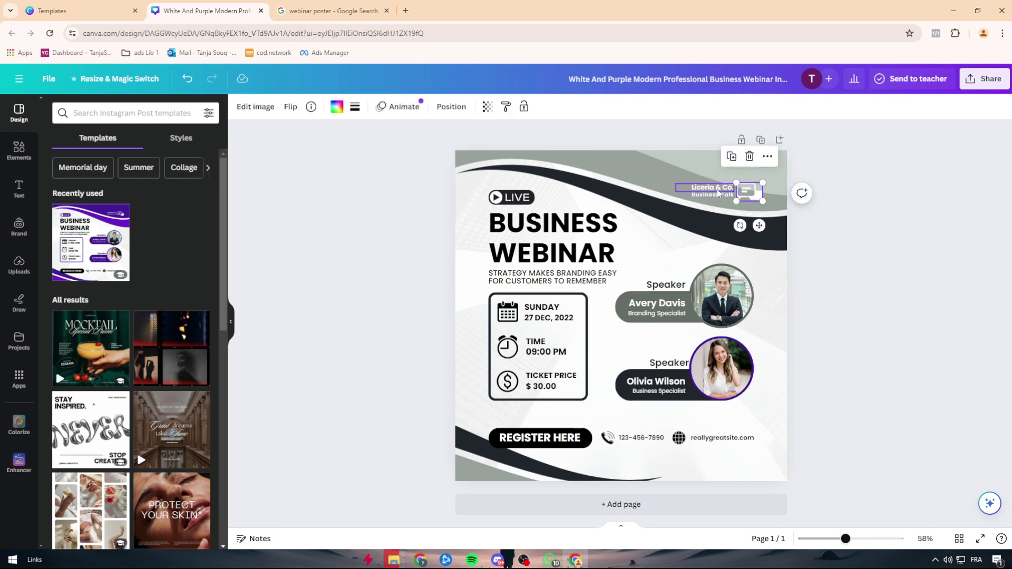
click(730, 195)
key(Delete)
click(746, 194)
key(Delete)
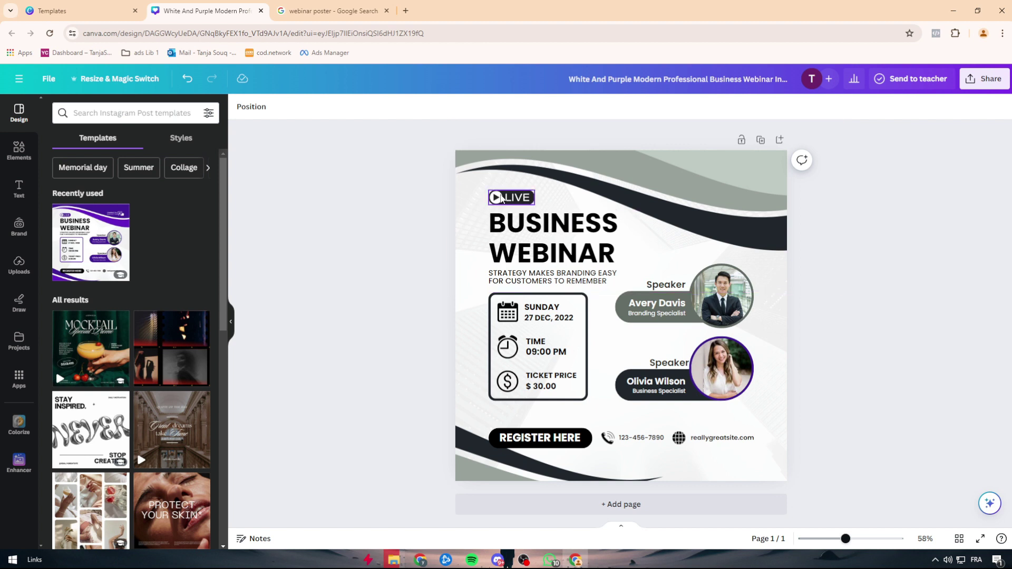
- Try moving the LIVE badge to the poster's upper-right corner, and undo the move
drag(513, 199, 741, 163)
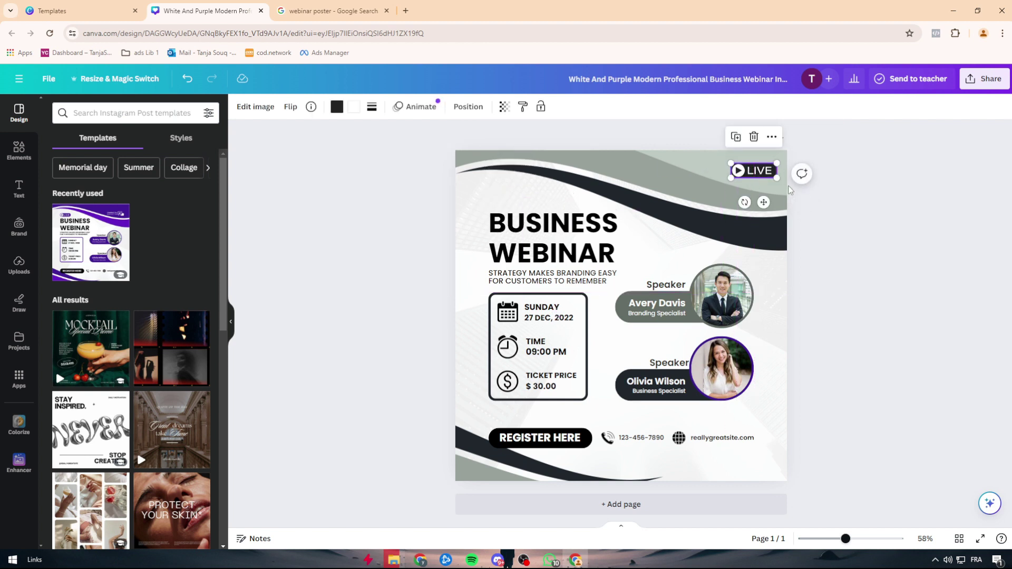
key(ctrl+z)
click(848, 289)
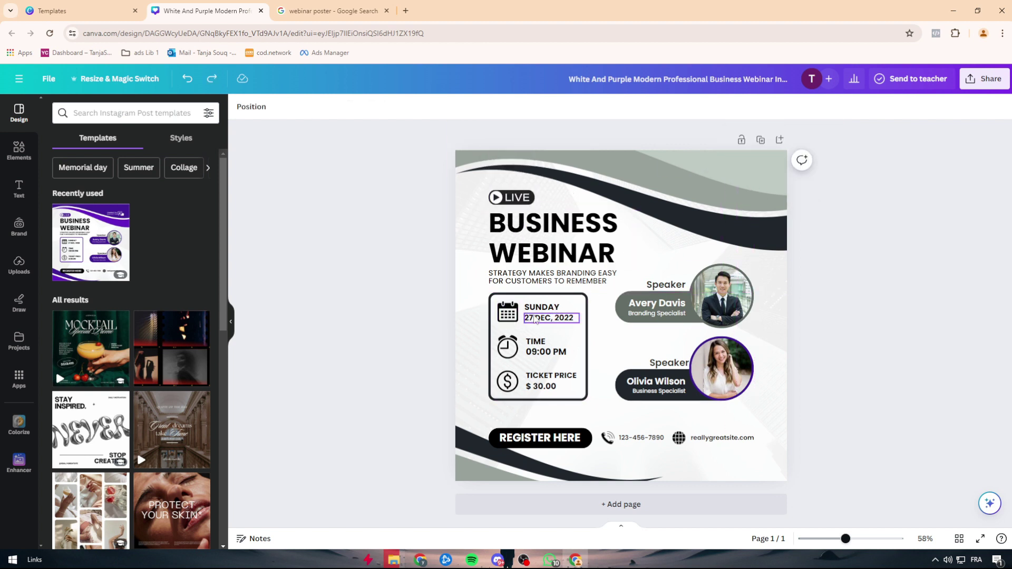
- Change the year of the webinar date so that it reads 27 DEC, 2024
double_click(537, 307)
click(845, 353)
double_click(559, 318)
click(570, 319)
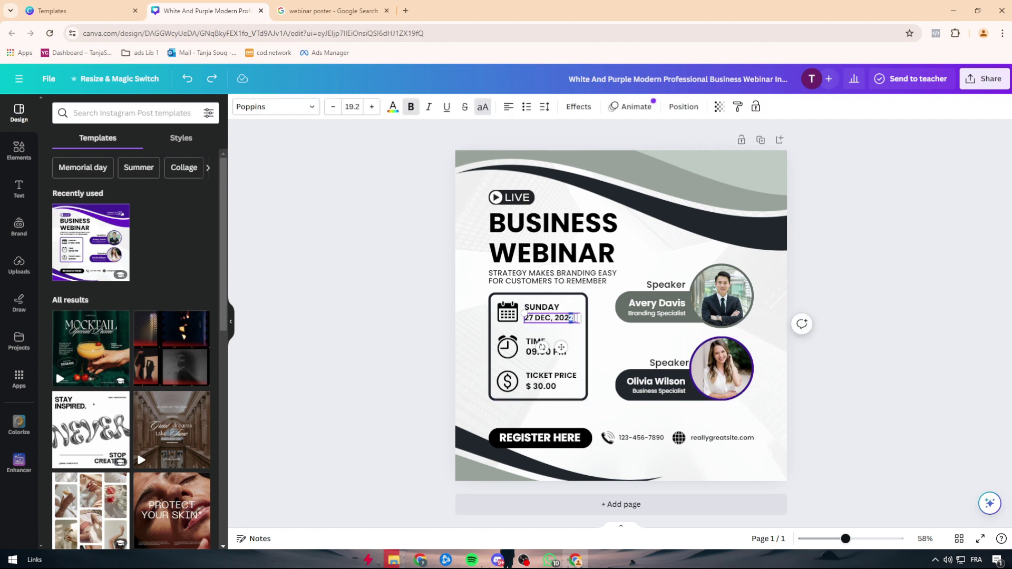
text(4)
click(857, 375)
- Set the webinar time in the details box to 07:00 AM
click(538, 352)
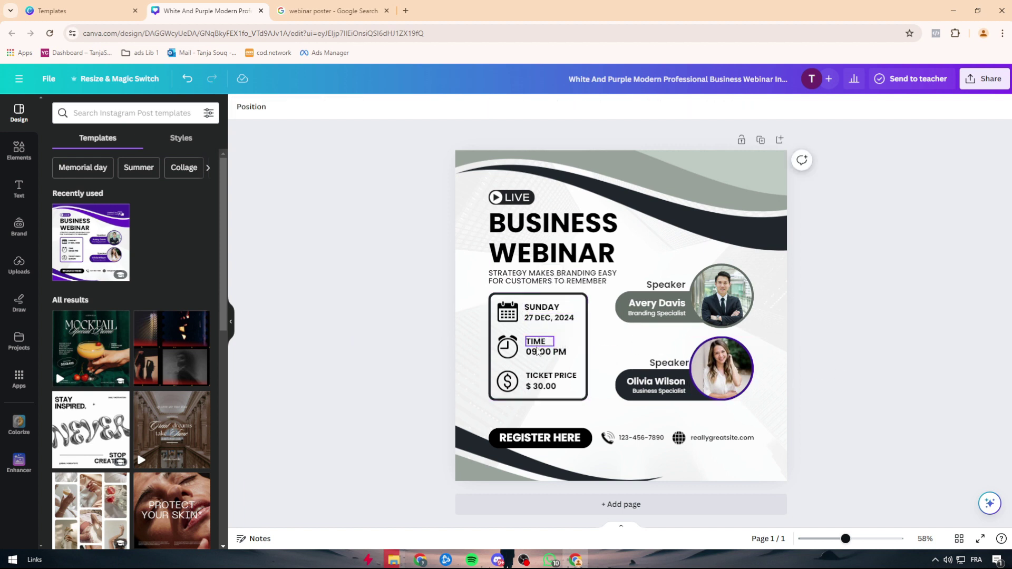
double_click(538, 352)
click(553, 352)
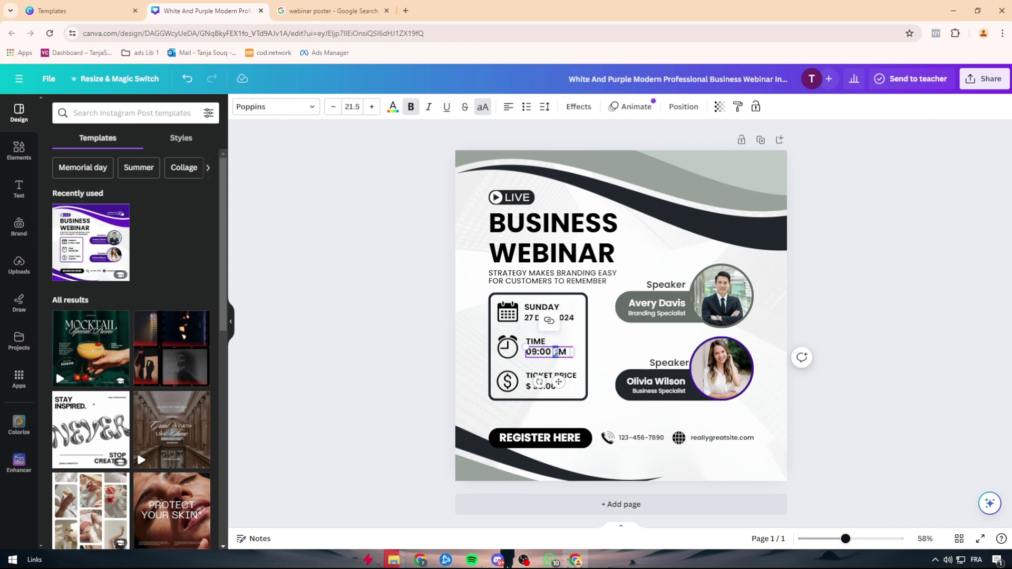
text(AY 2)
text(7)
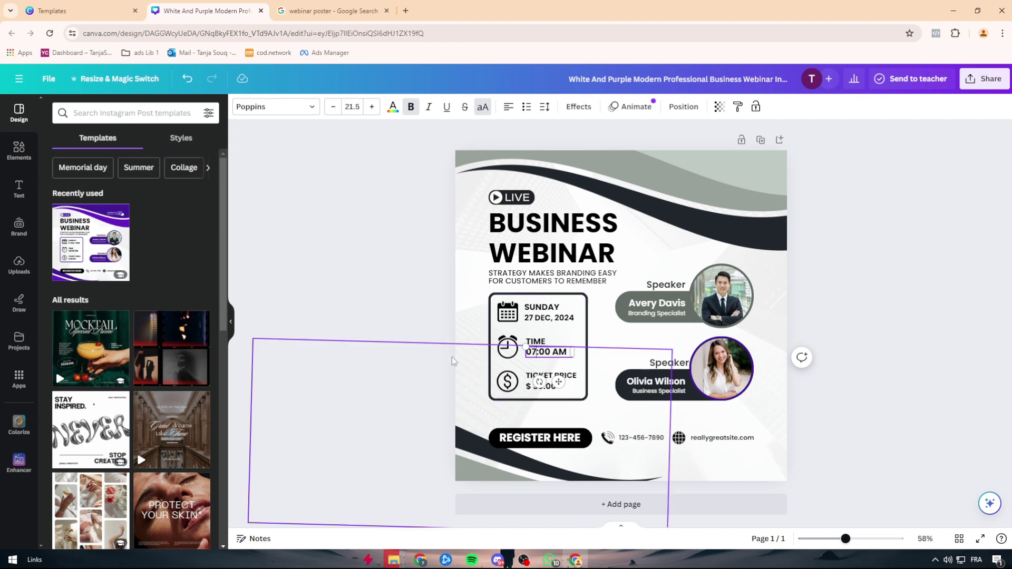
- Replace the ticket price amount in the details box with FREE
click(550, 387)
click(536, 387)
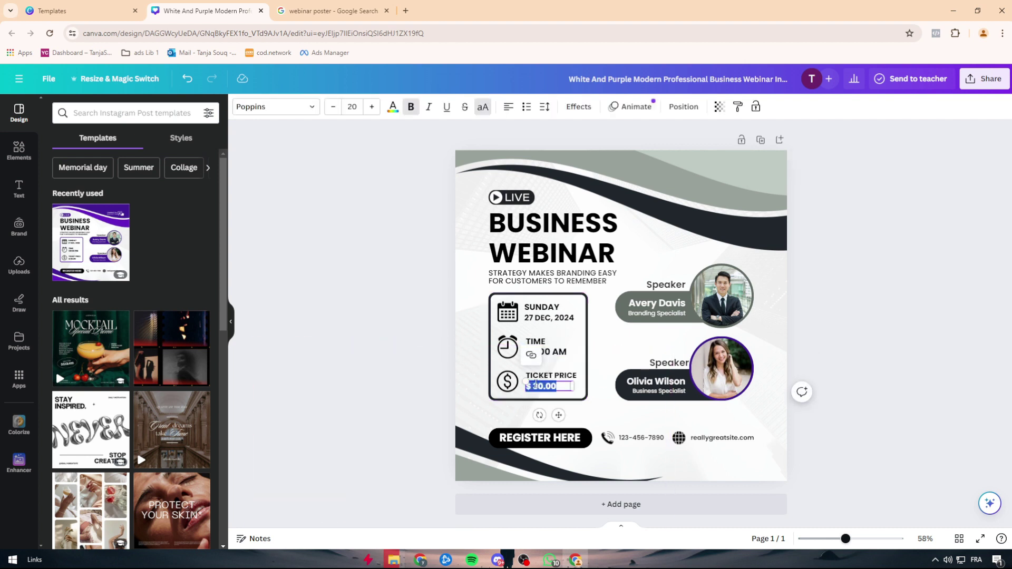
click(559, 387)
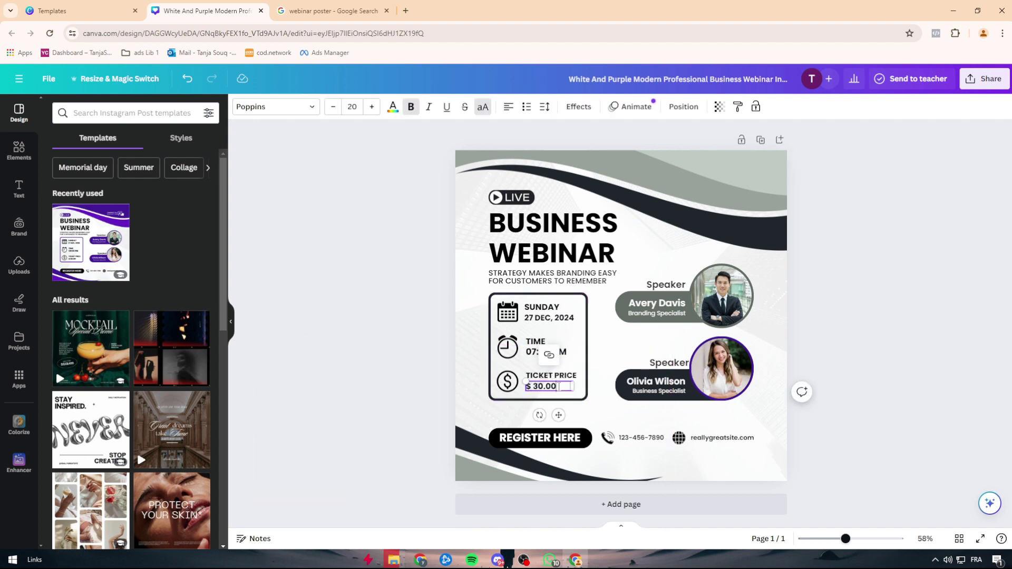
text(G)
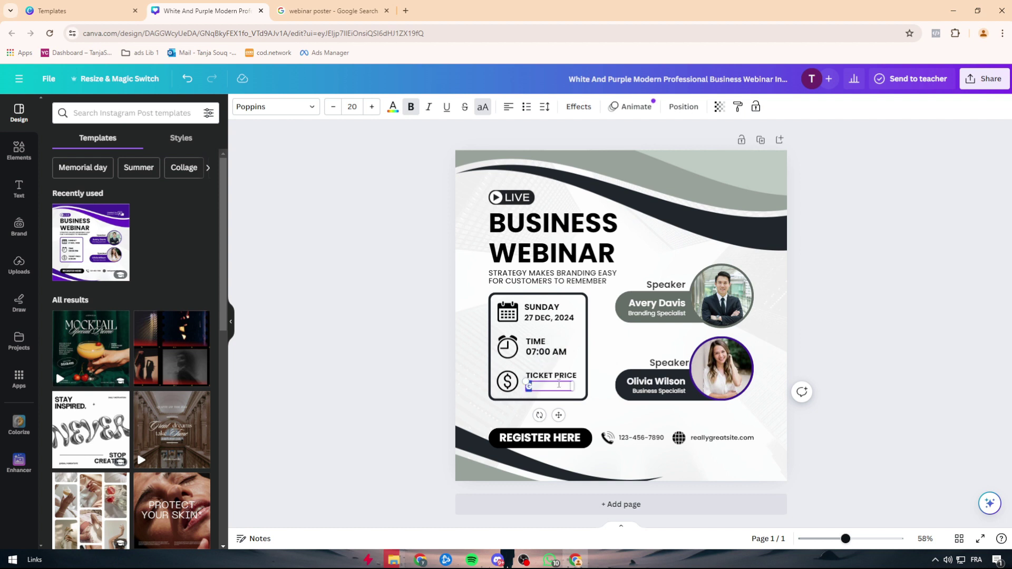
text(FREE)
click(375, 343)
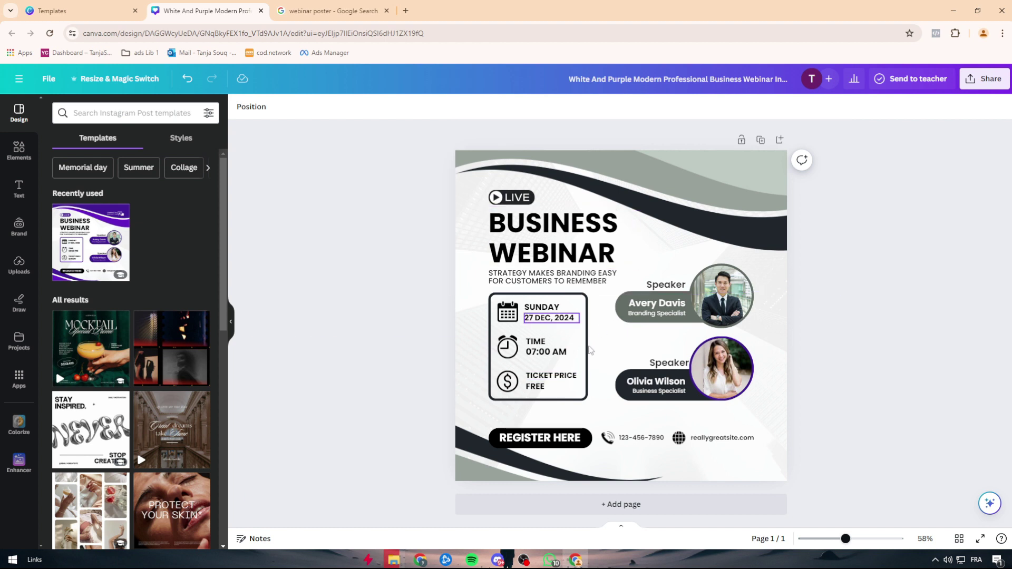
- Add the picture of the anime character in a green checkered coat and place it in the lower speaker's circular photo frame
click(721, 369)
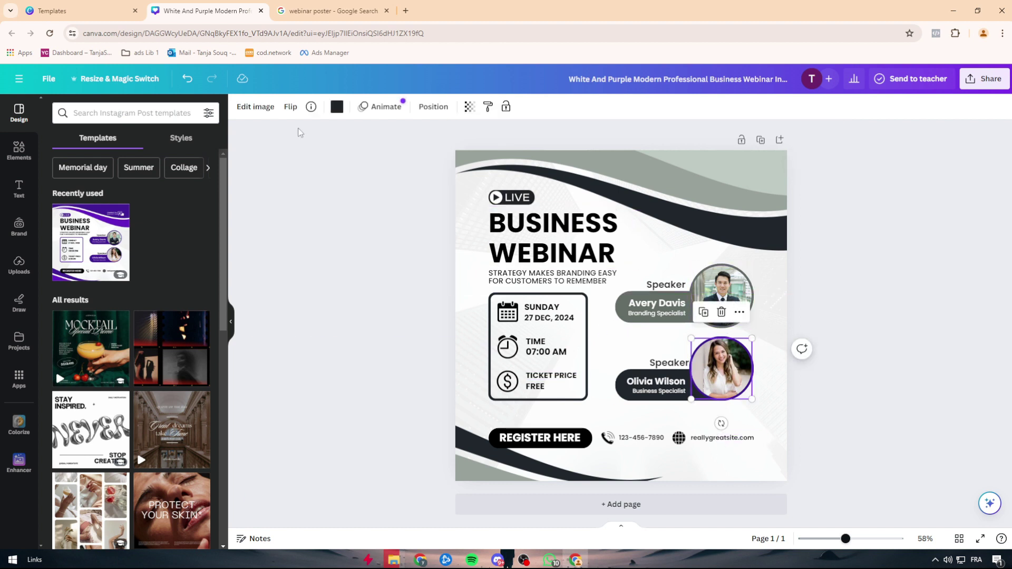
mouse_move(729, 381)
mouse_down()
mouse_move(733, 338)
mouse_move(730, 380)
mouse_up()
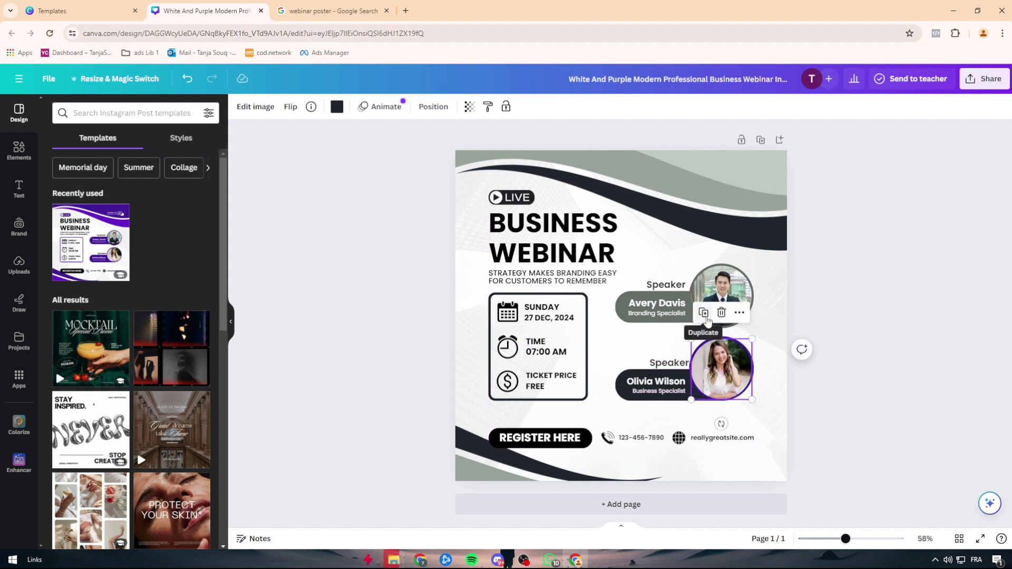
right_click(721, 340)
click(912, 452)
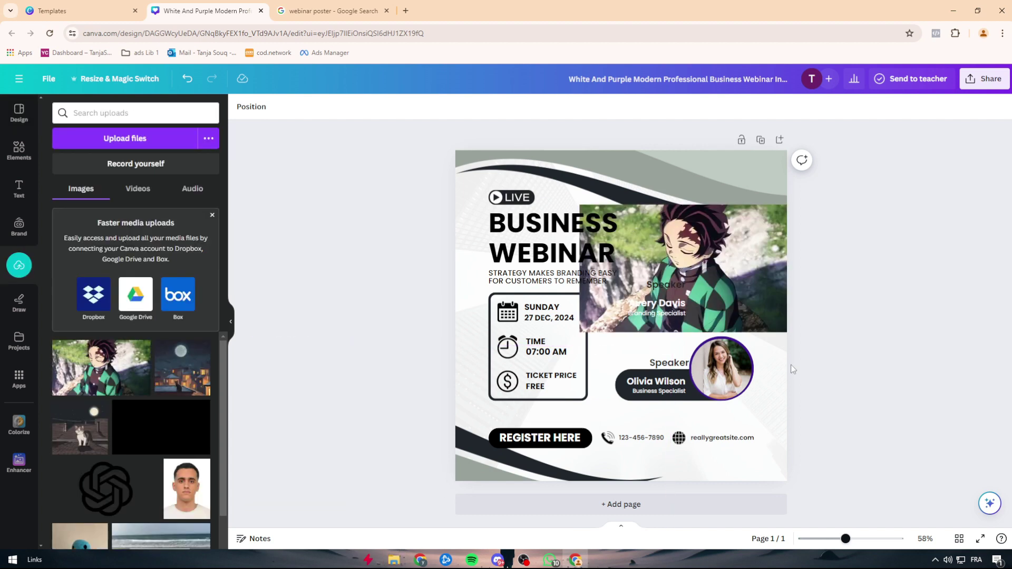
drag(760, 300, 762, 221)
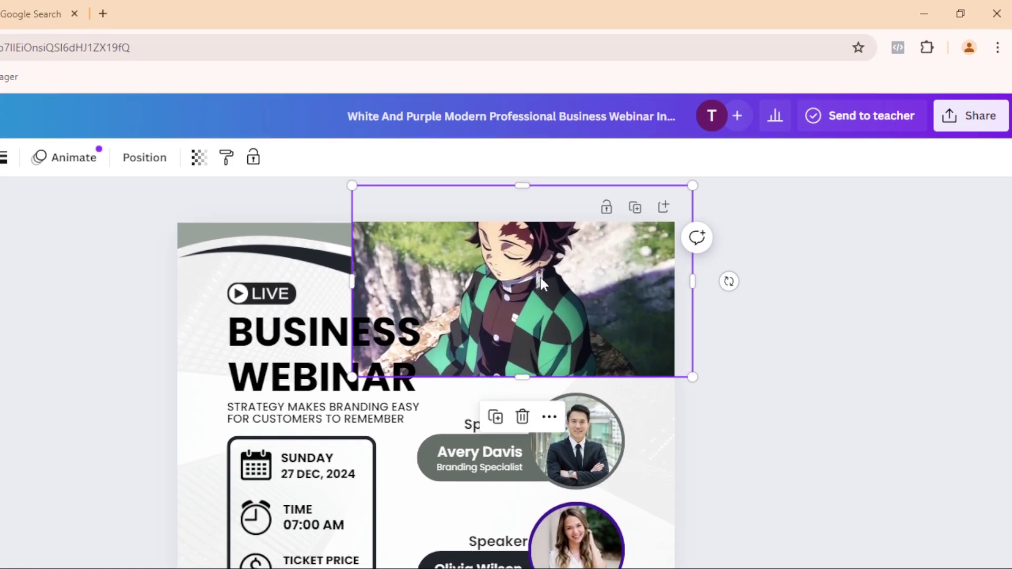
drag(542, 283, 547, 538)
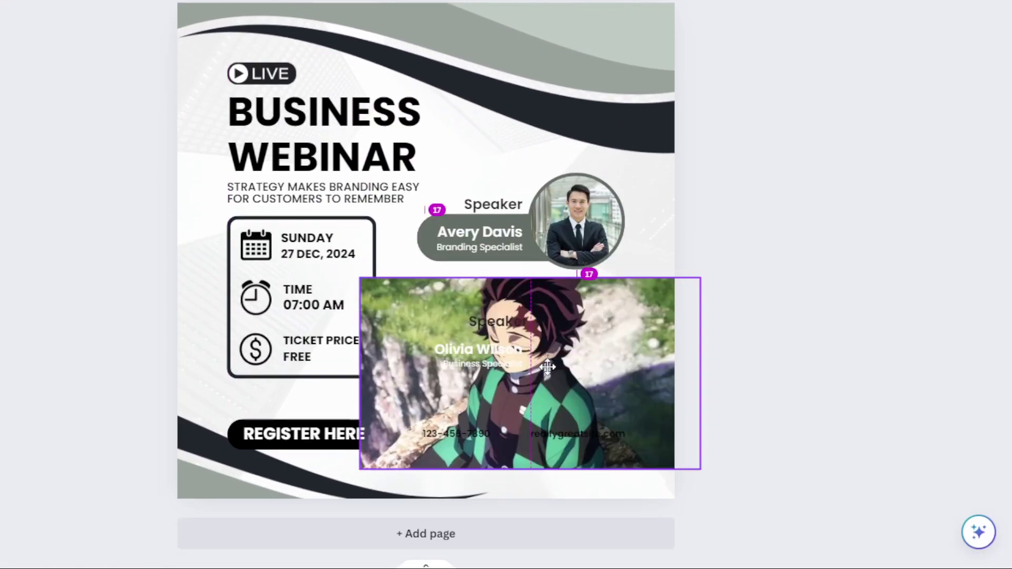
drag(547, 367, 589, 328)
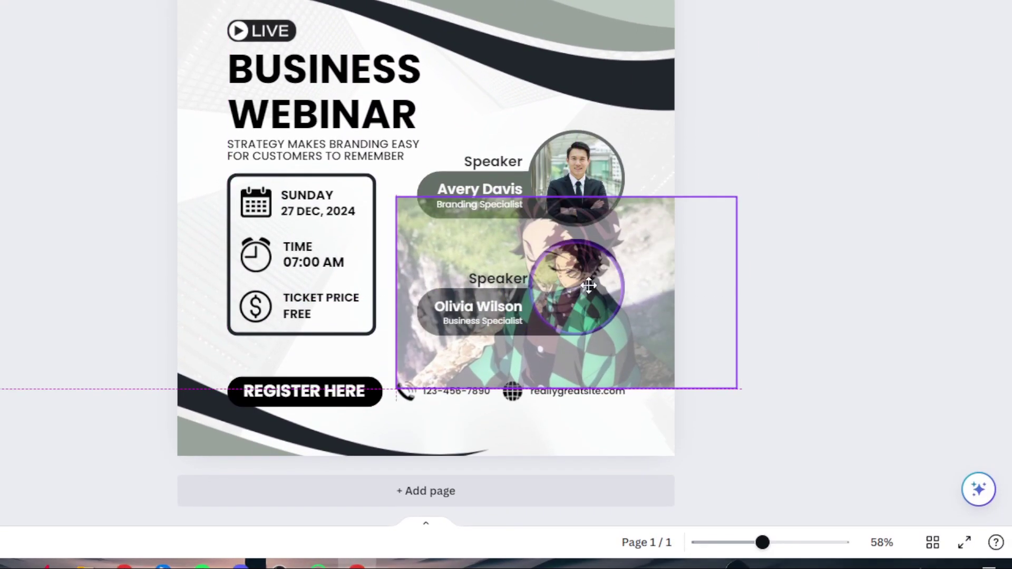
drag(588, 285, 587, 285)
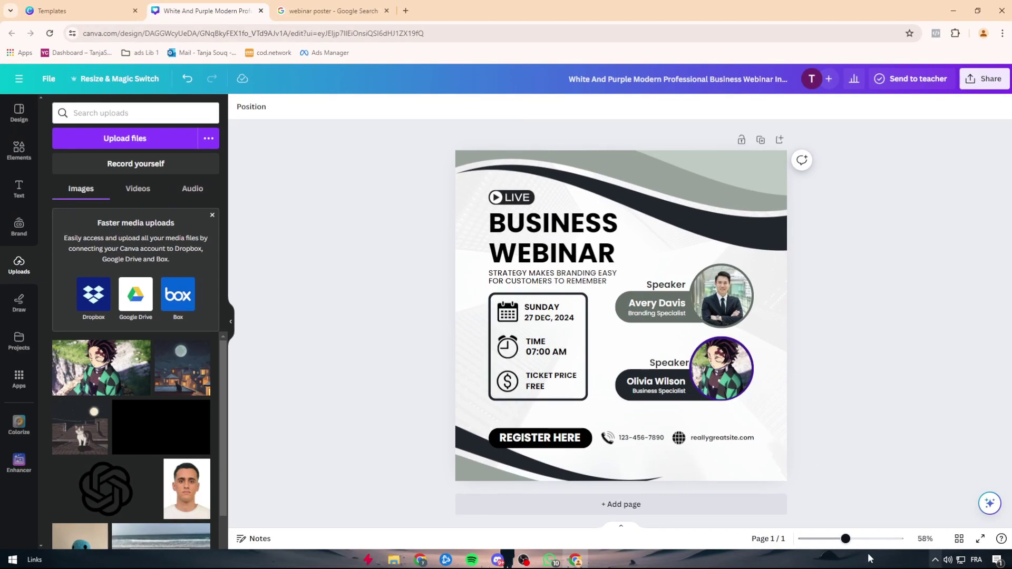
- Recolor the purple ring around the lower speaker's photo with the dark navy from the photo colors
scroll(606, 305, up, 5)
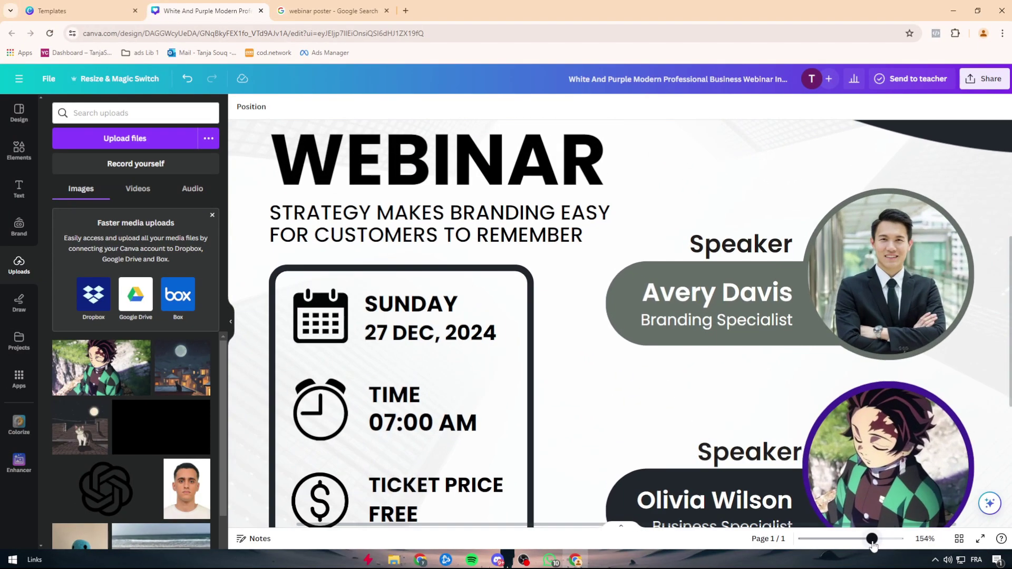
scroll(891, 396, down, 4)
scroll(890, 396, up, 3)
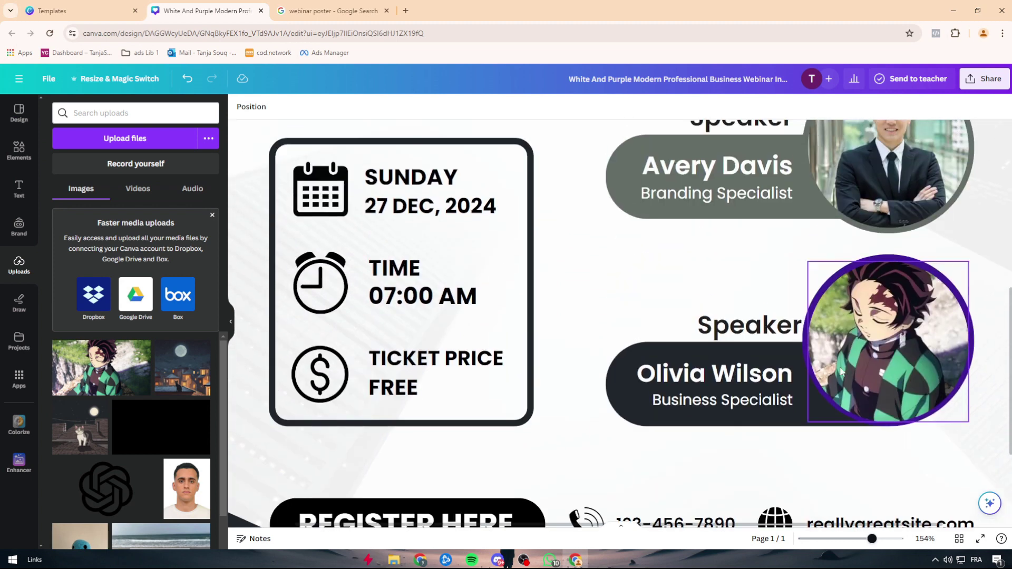
click(805, 321)
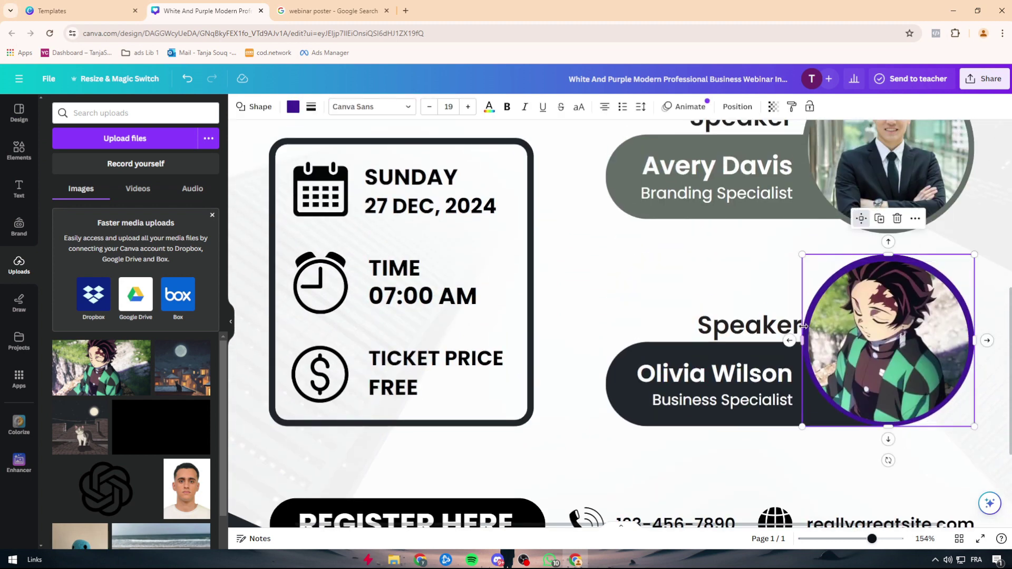
click(293, 107)
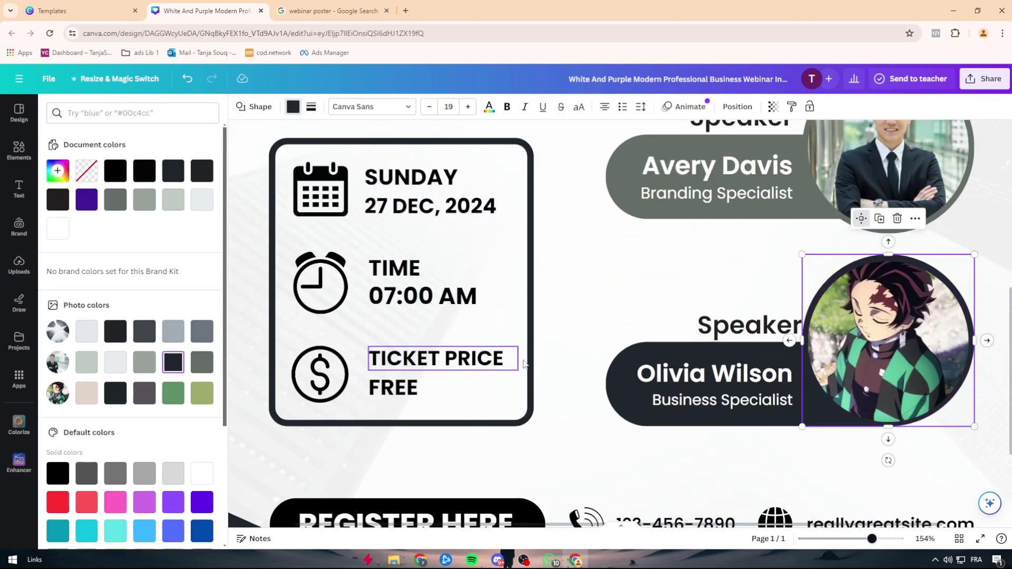
click(173, 364)
scroll(901, 316, up, 5)
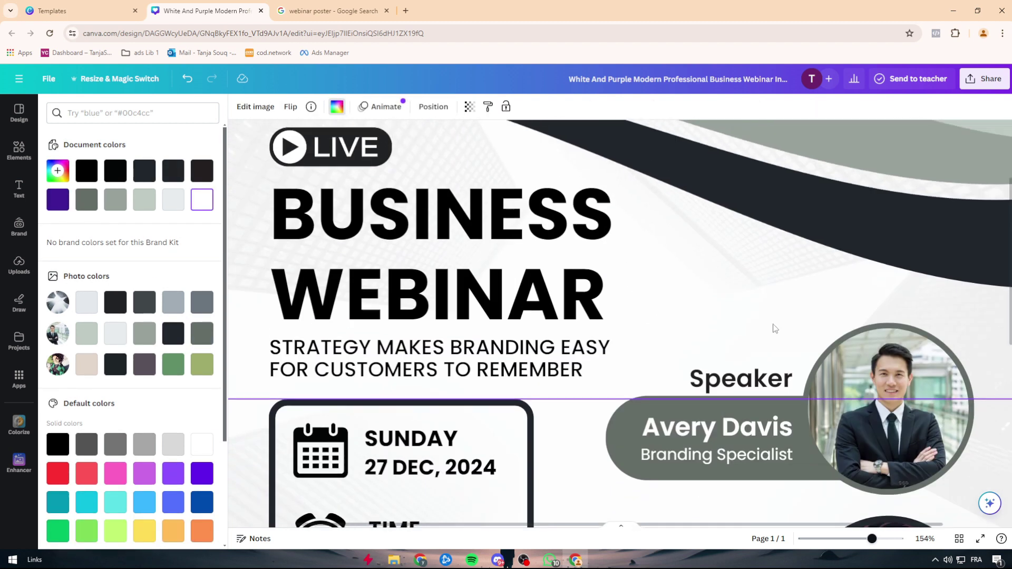
click(917, 390)
scroll(909, 321, down, 3)
click(883, 451)
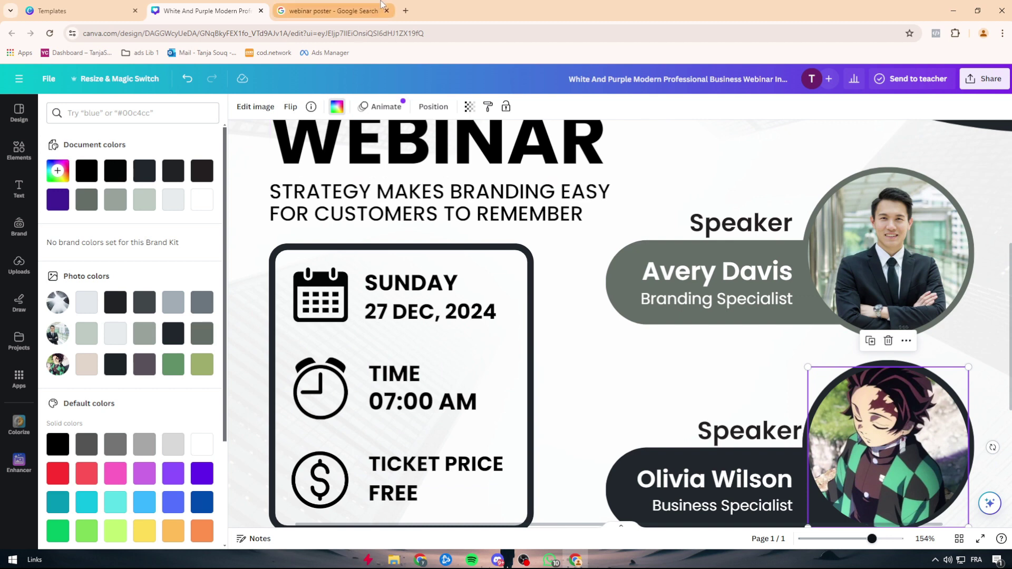
- Search Google Images for MESSI in a new browser tab
click(404, 12)
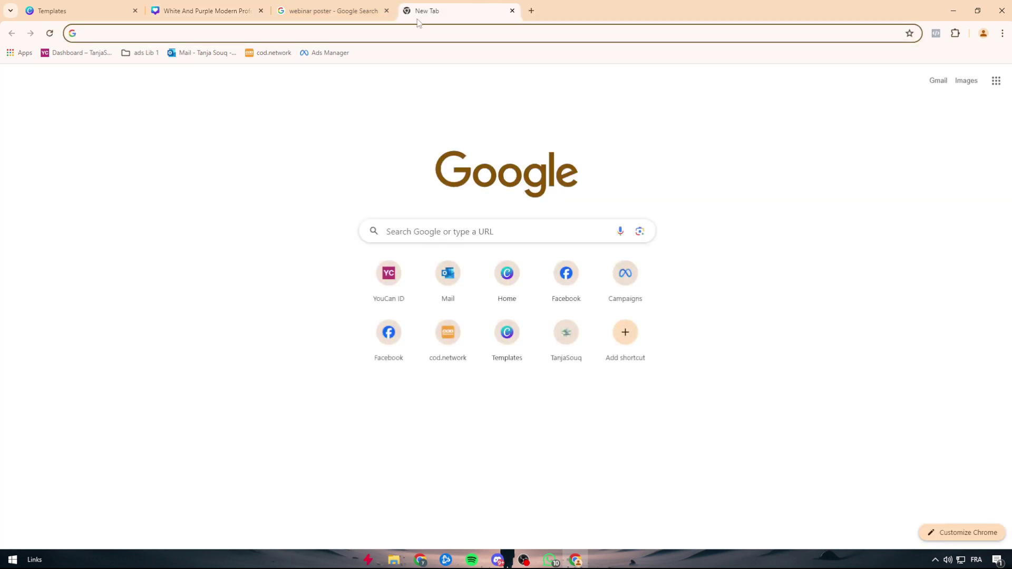
text(MESSI)
key(Return)
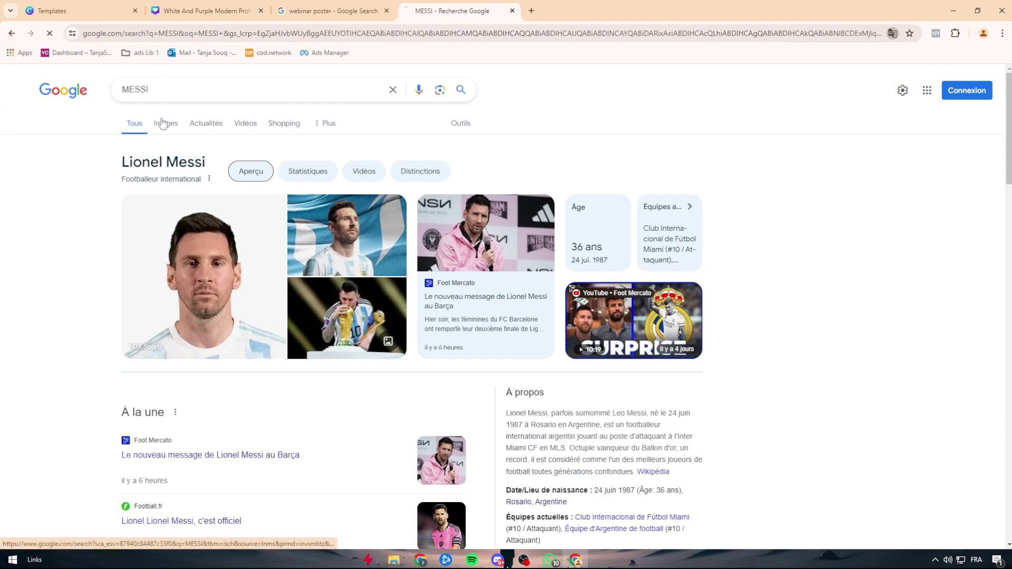
click(164, 123)
- Open the Transfermarkt picture of the player in the pink jersey and save it to the computer
click(237, 239)
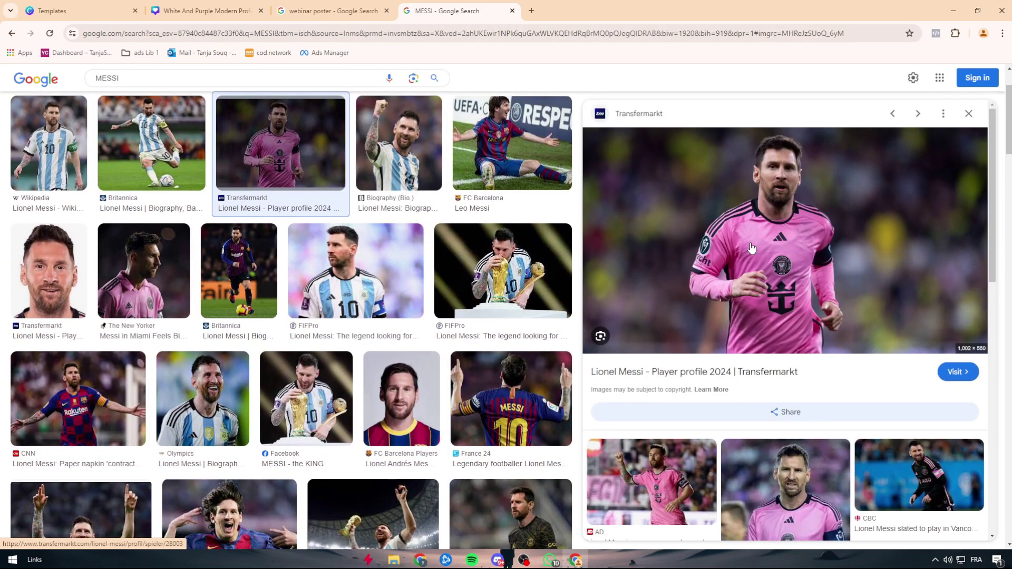
right_click(750, 242)
click(797, 400)
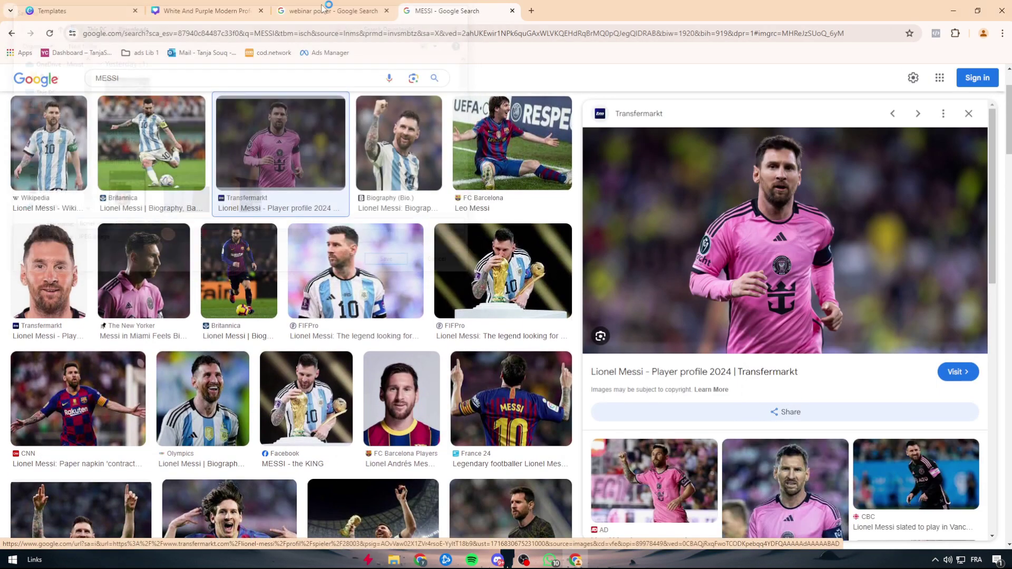
- Switch back to the Canva poster, add the downloaded footballer picture and place it in the upper speaker's photo frame
click(332, 10)
click(260, 4)
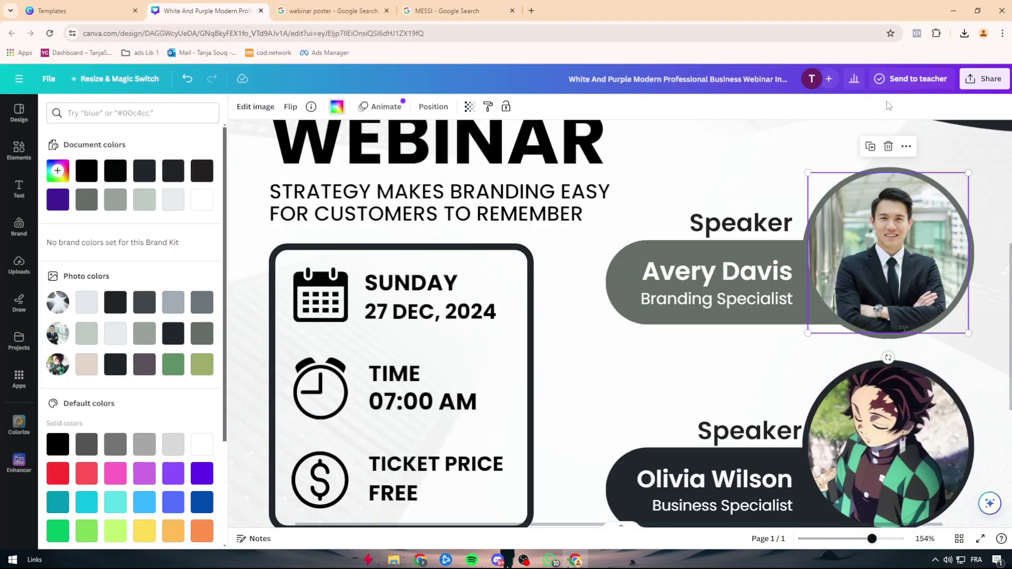
click(964, 33)
drag(891, 79, 685, 222)
click(730, 186)
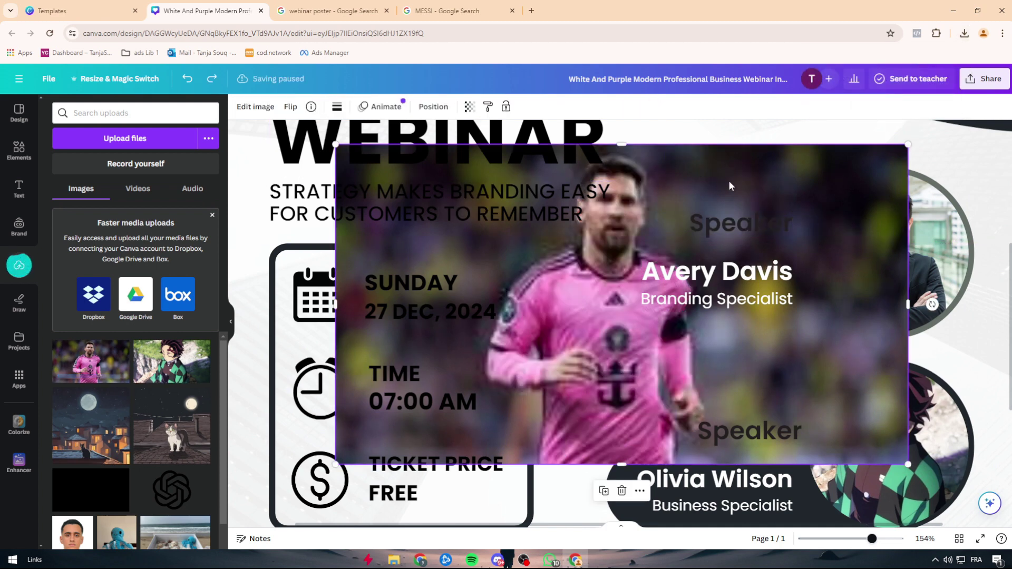
drag(730, 185, 892, 258)
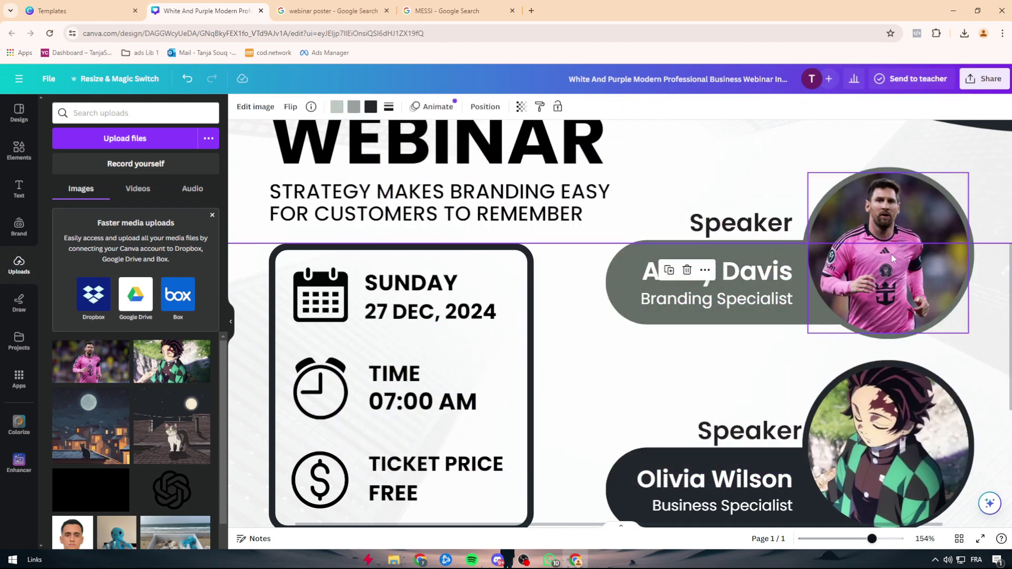
scroll(870, 274, down, 5)
scroll(870, 274, up, 5)
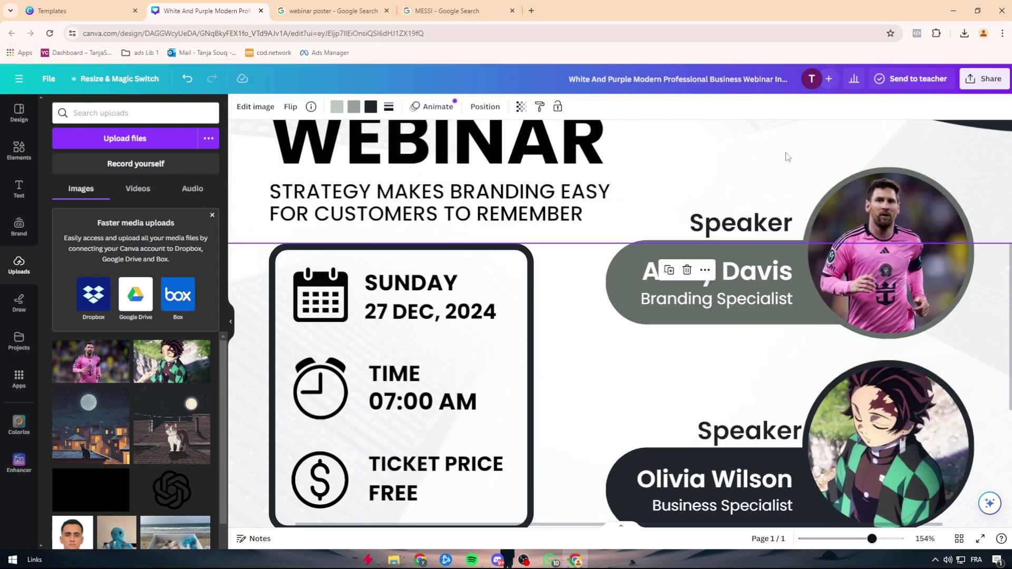
scroll(935, 464, down, 5)
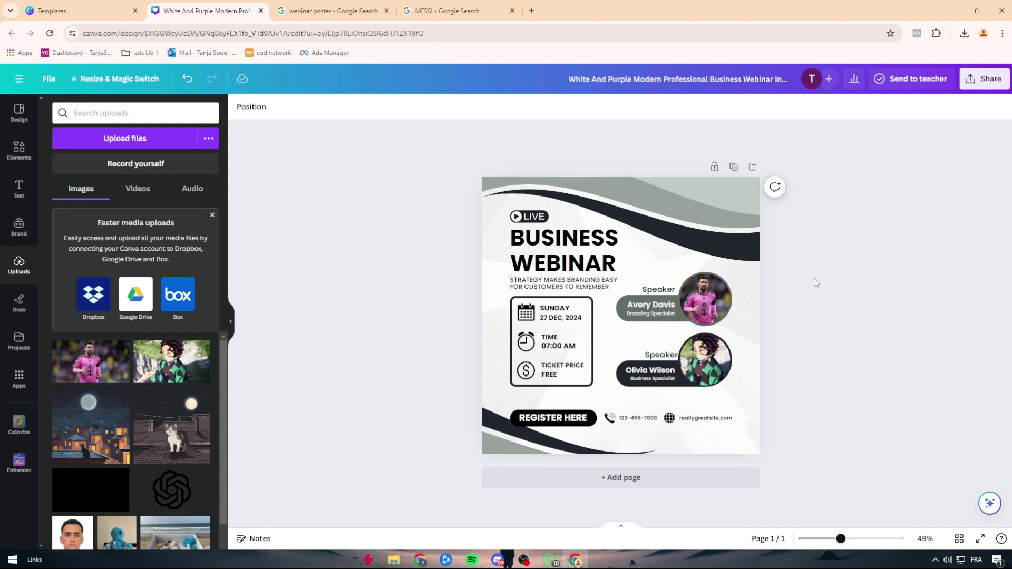
- Open the poster's download settings and choose JPG as the file type
click(983, 79)
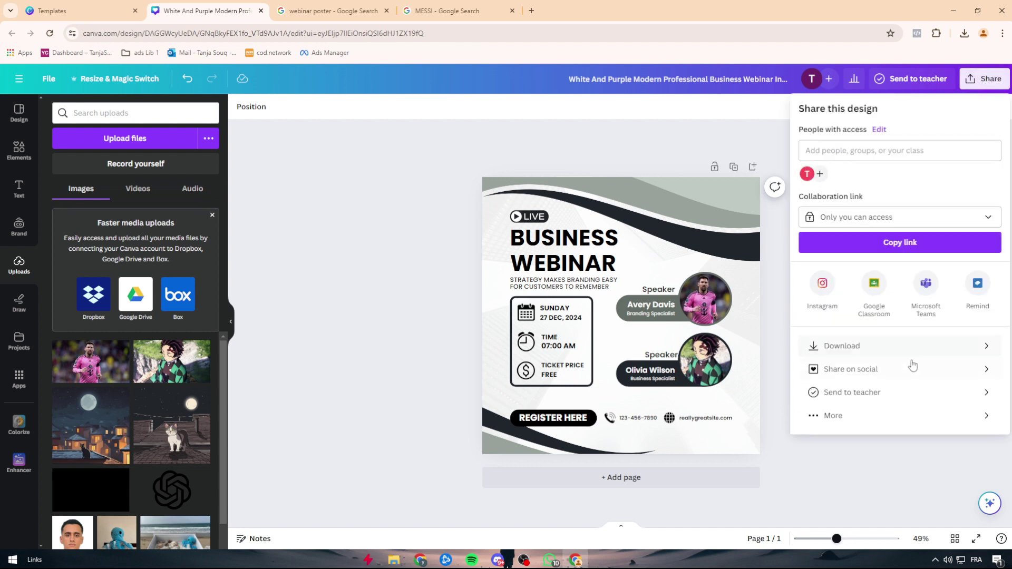
click(946, 349)
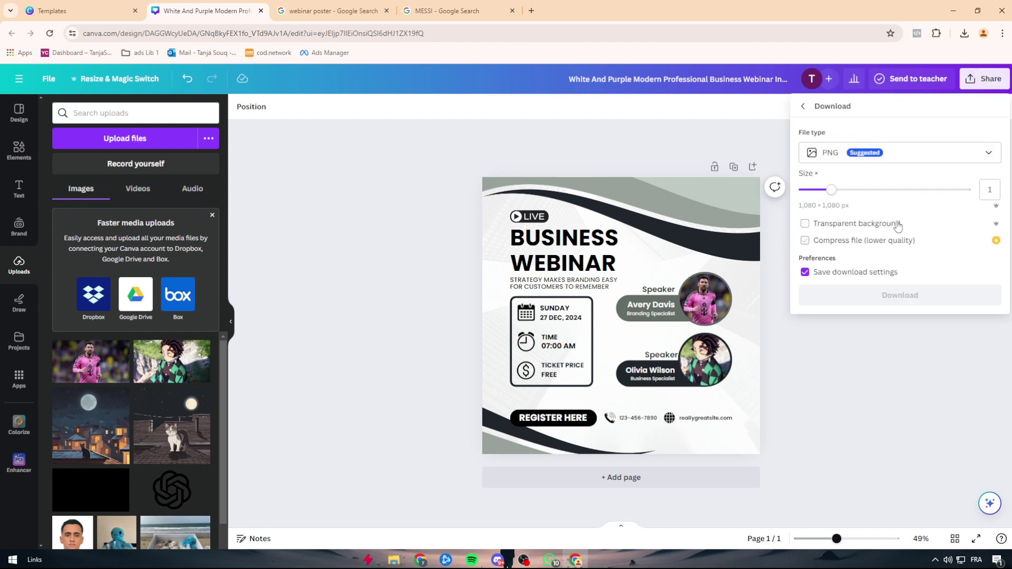
click(832, 159)
click(839, 185)
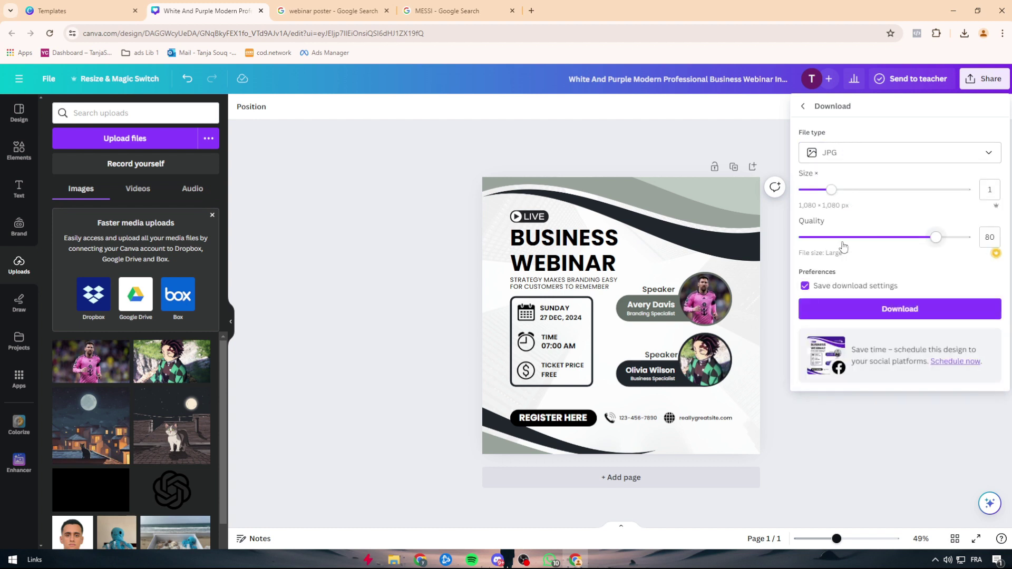
- Set the JPG quality to 100 with the size kept at 1, and download the poster
mouse_move(838, 193)
mouse_down()
mouse_move(967, 193)
mouse_move(831, 192)
mouse_up()
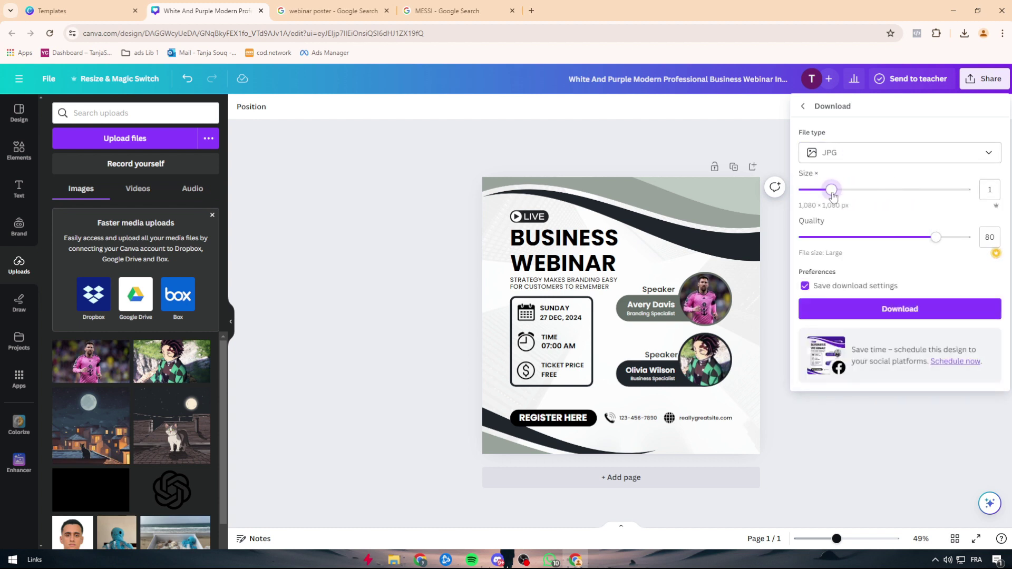
drag(940, 244, 970, 238)
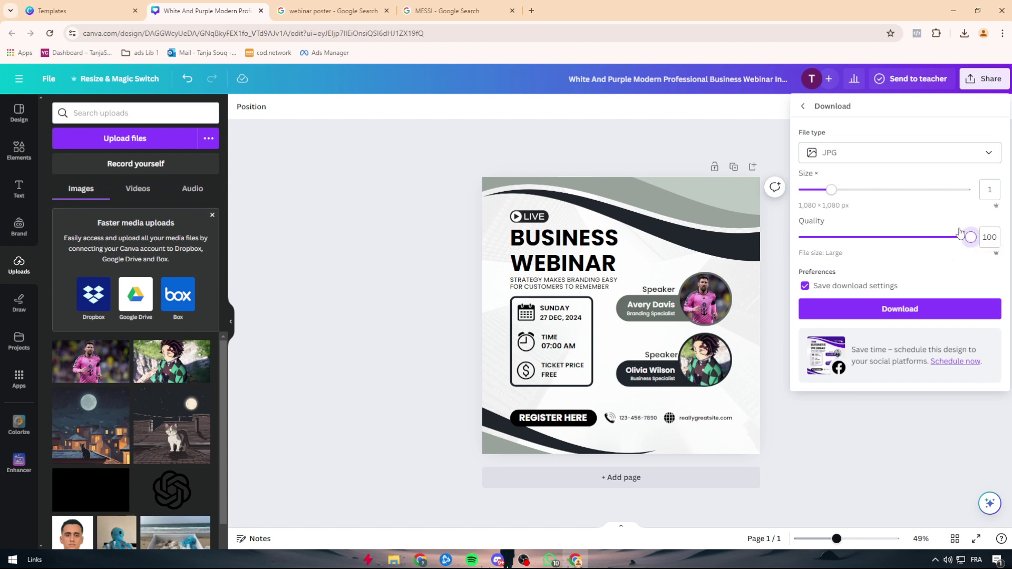
mouse_move(961, 232)
mouse_down()
mouse_move(932, 245)
mouse_move(971, 237)
mouse_up()
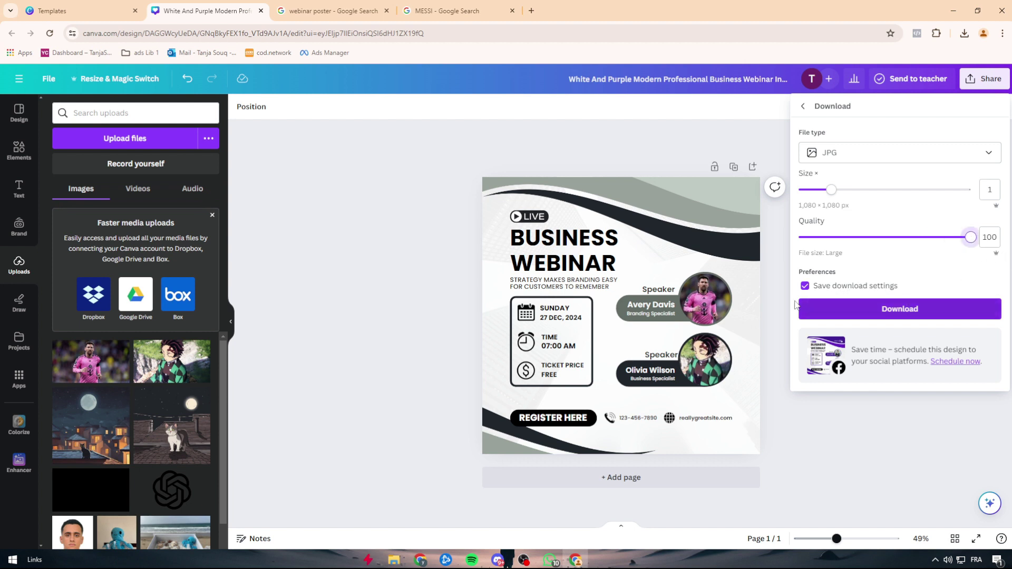
click(910, 313)
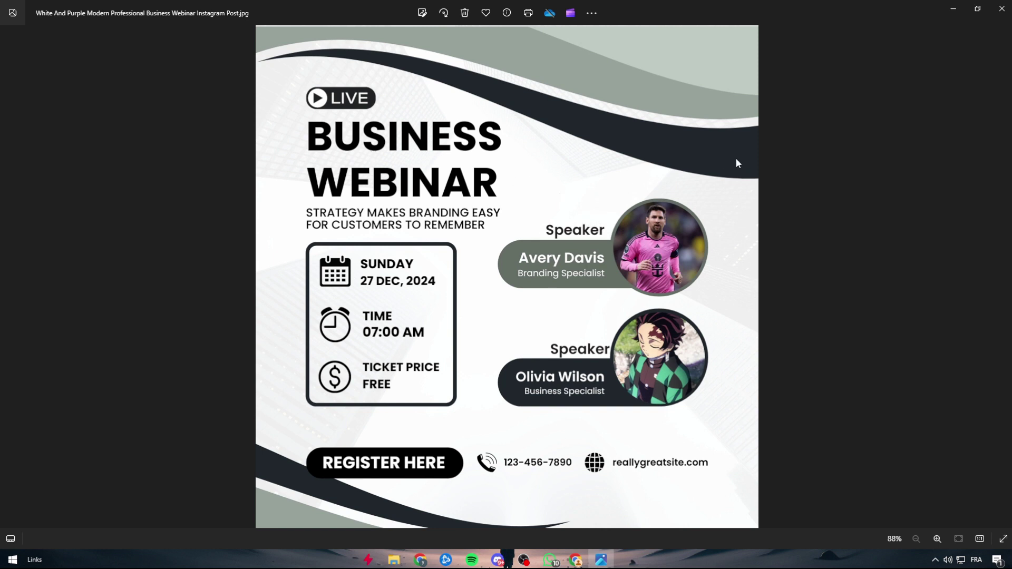
- Close the preview of the downloaded poster image and close the poster's design tab
click(1001, 8)
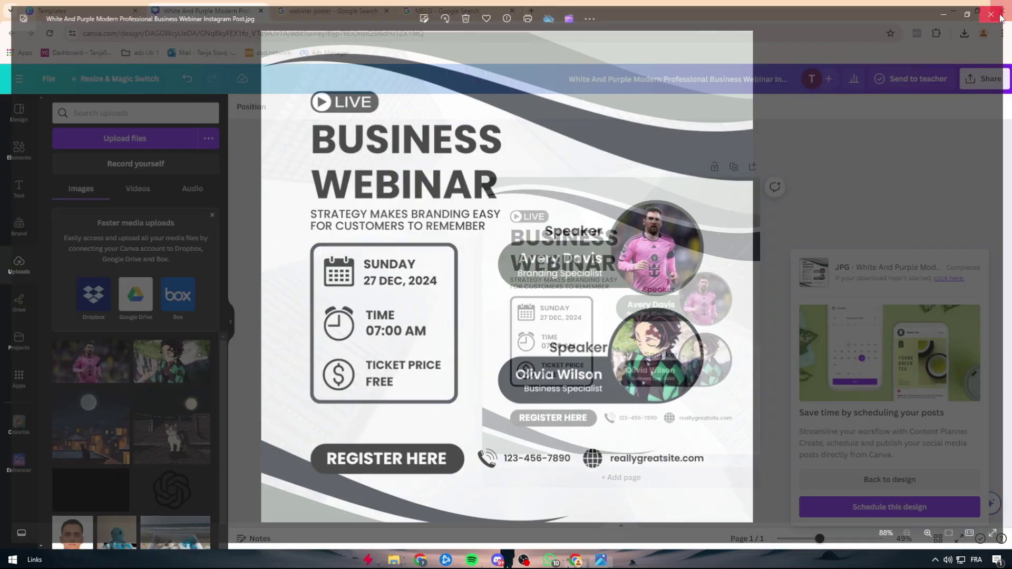
click(668, 149)
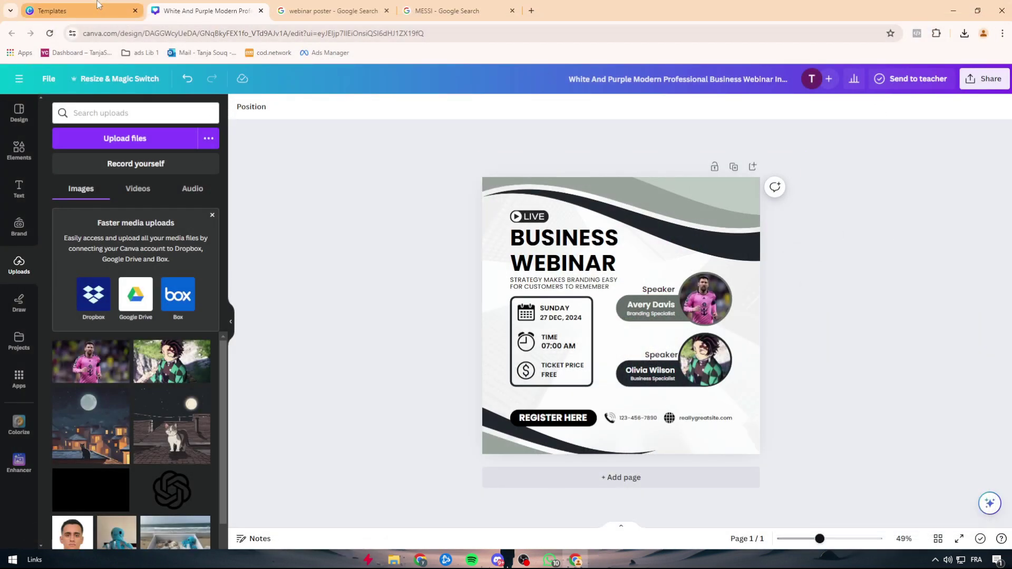
click(79, 11)
click(879, 82)
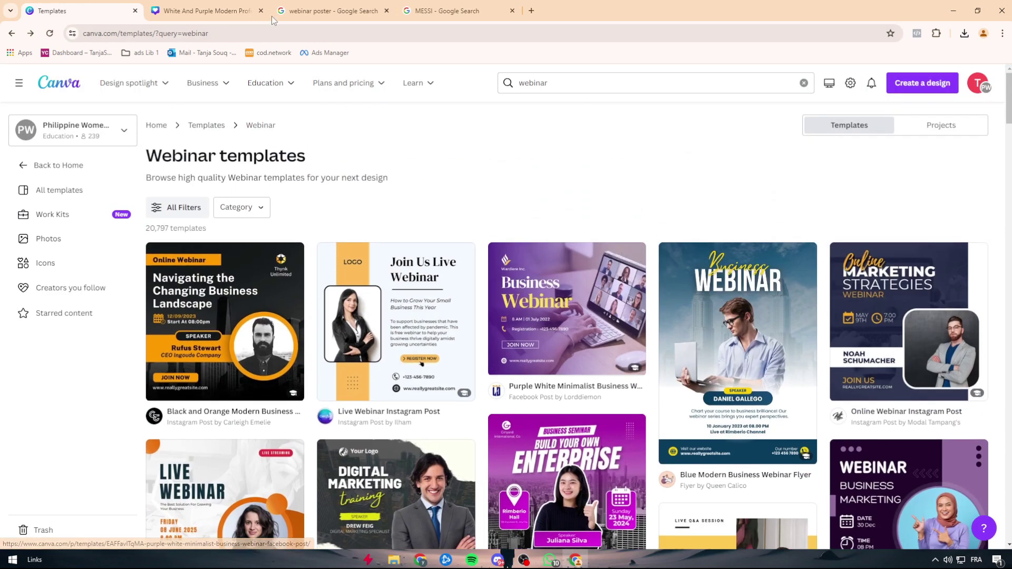
click(260, 10)
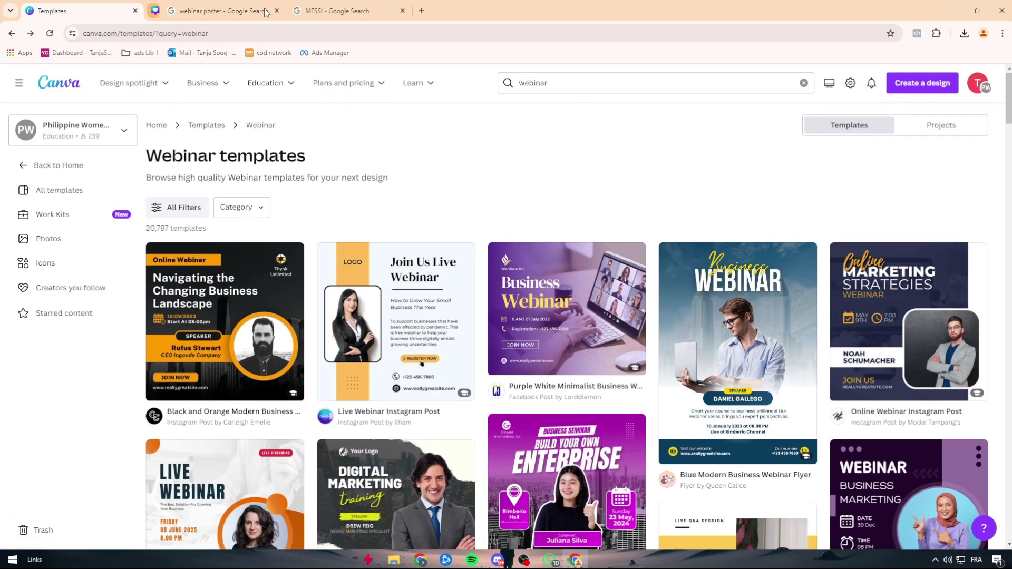
- Switch to the Google results, search for "webinar poster size" and expand the question on what size a zoom webinar cover should be
click(221, 11)
scroll(133, 139, up, 3)
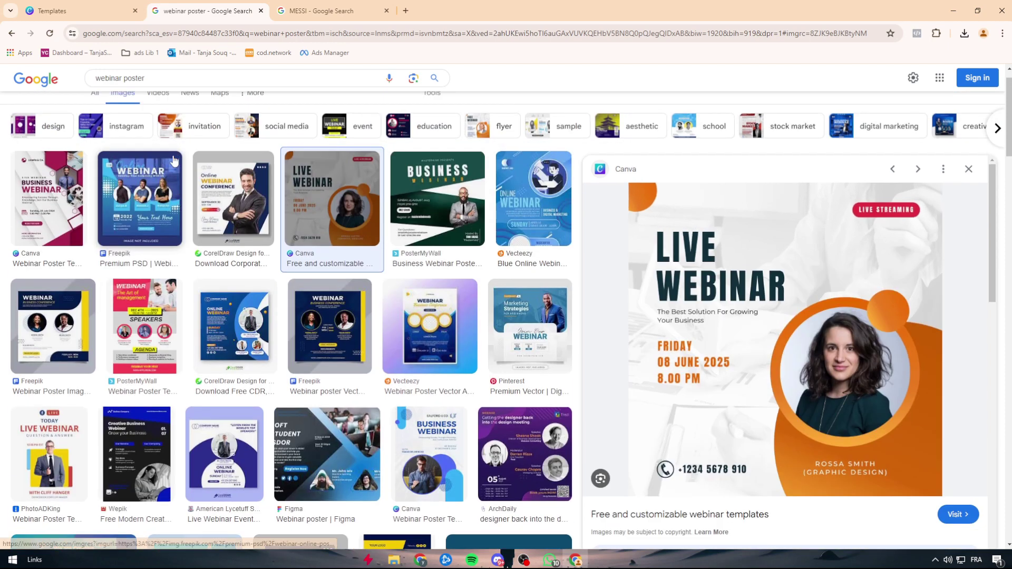
click(117, 120)
click(252, 95)
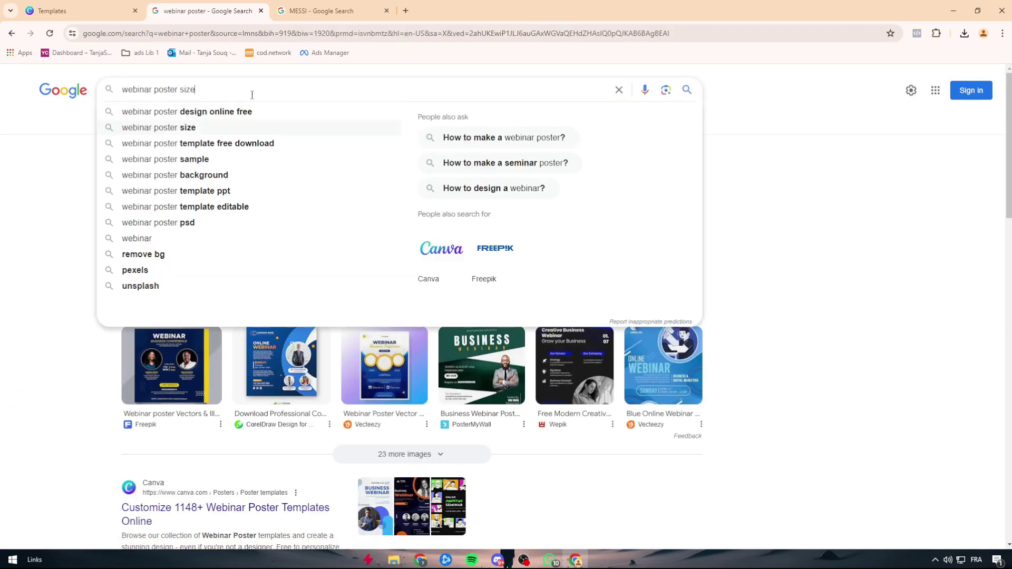
key(Return)
scroll(267, 348, down, 3)
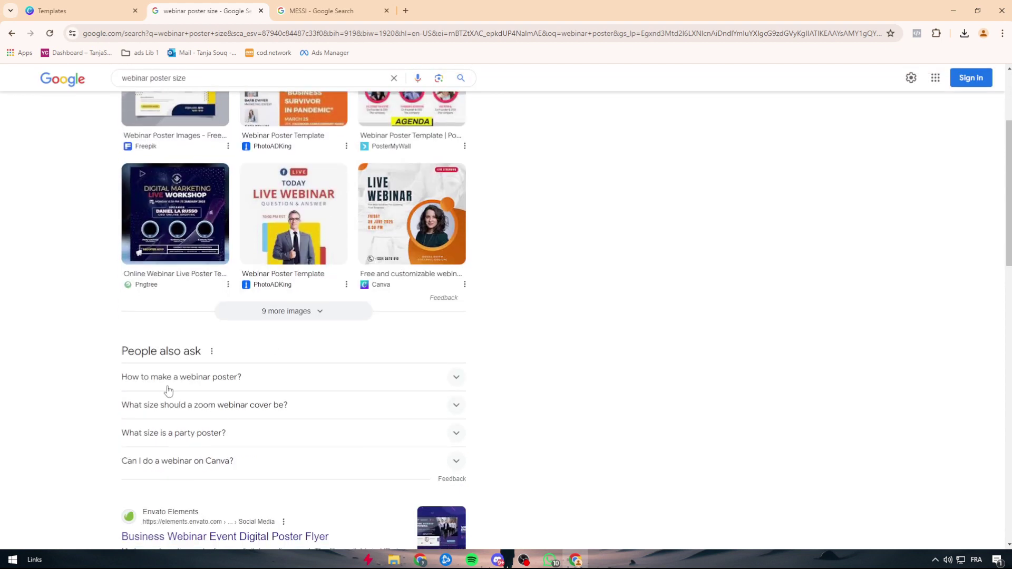
click(215, 412)
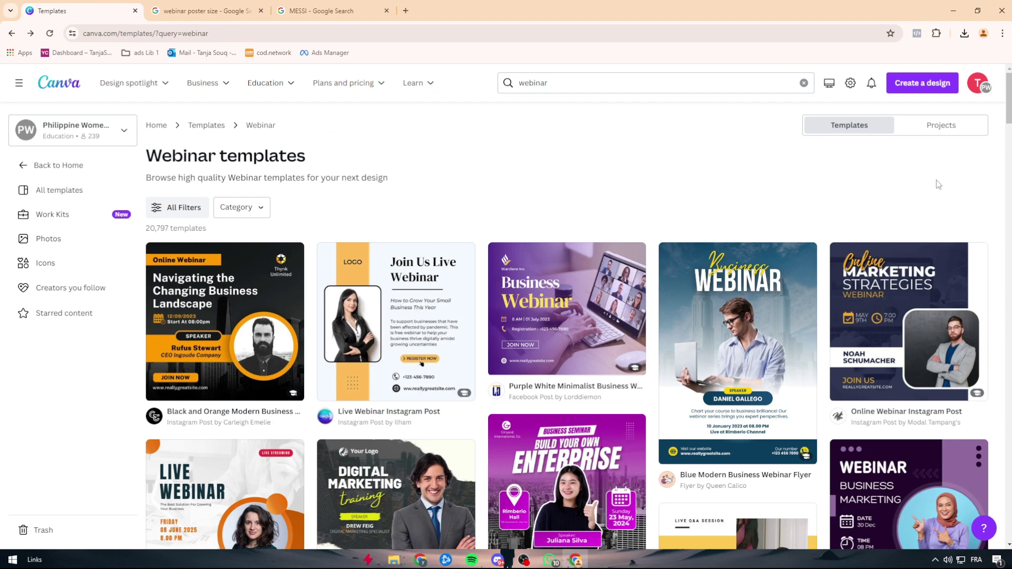
- Return to the Canva templates page and open the custom size settings for a new design
click(924, 83)
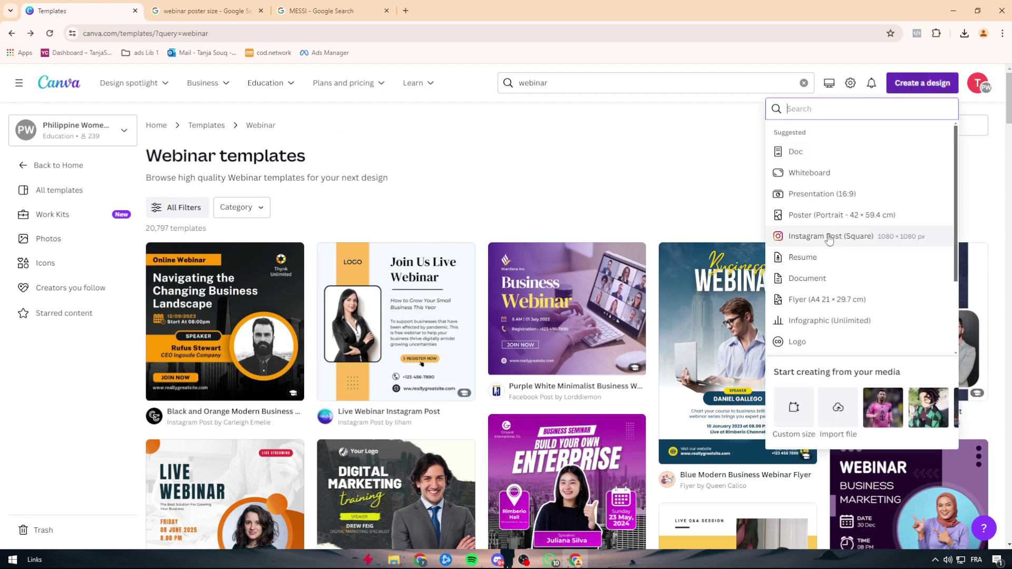
text(-)
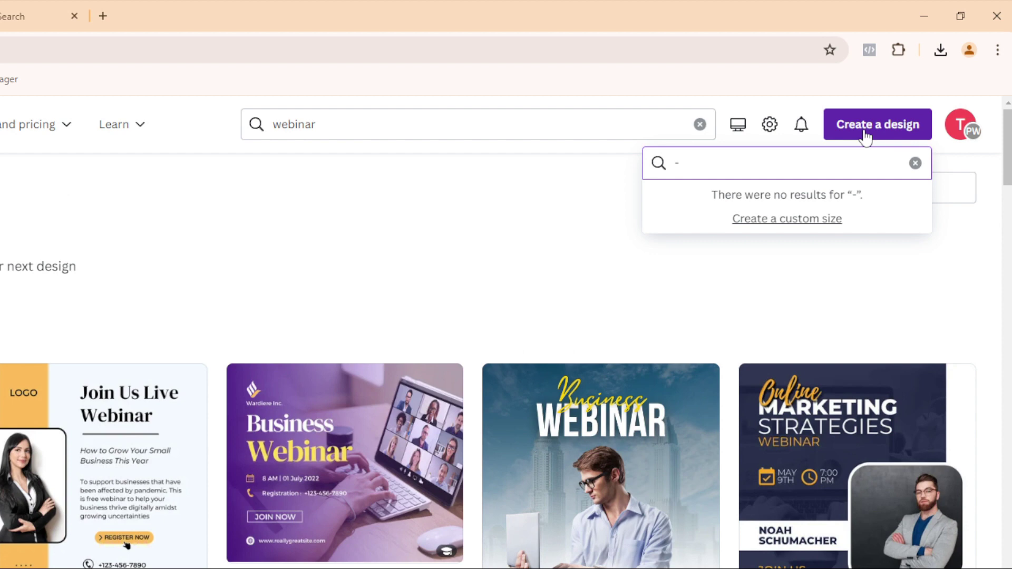
key(BackSpace)
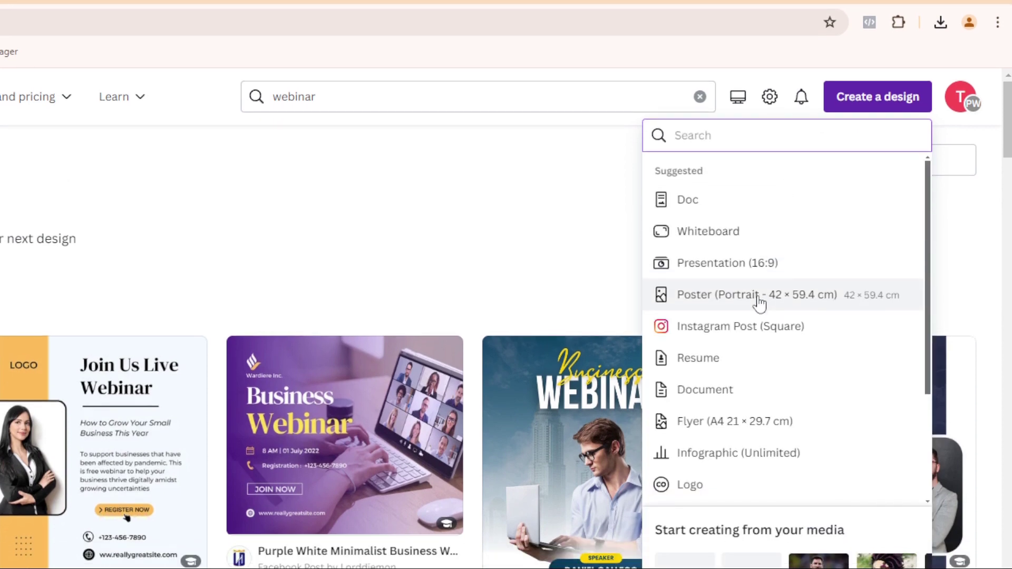
text(CIS)
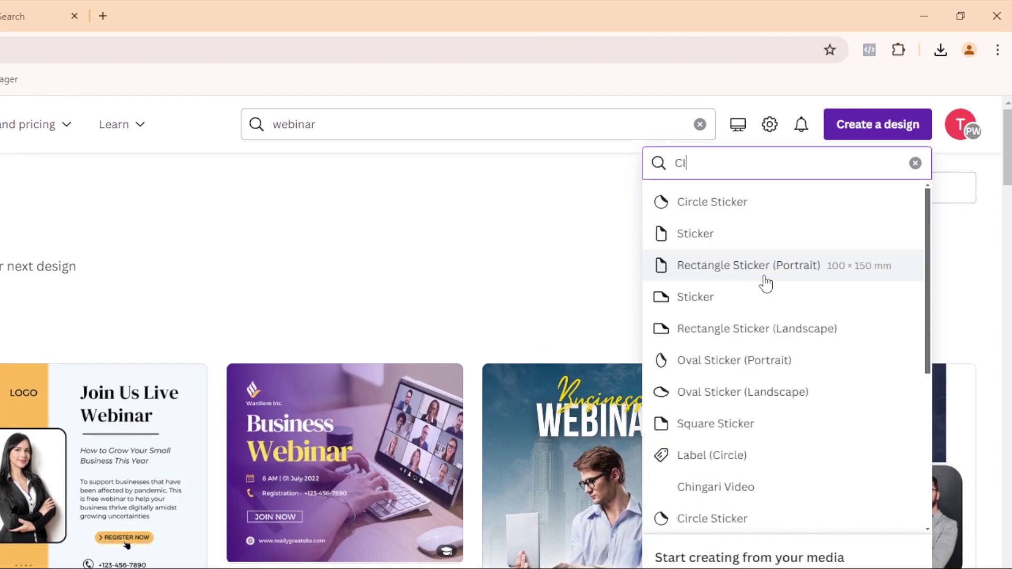
key(BackSpace)
key(BackSpace)
text(USTO)
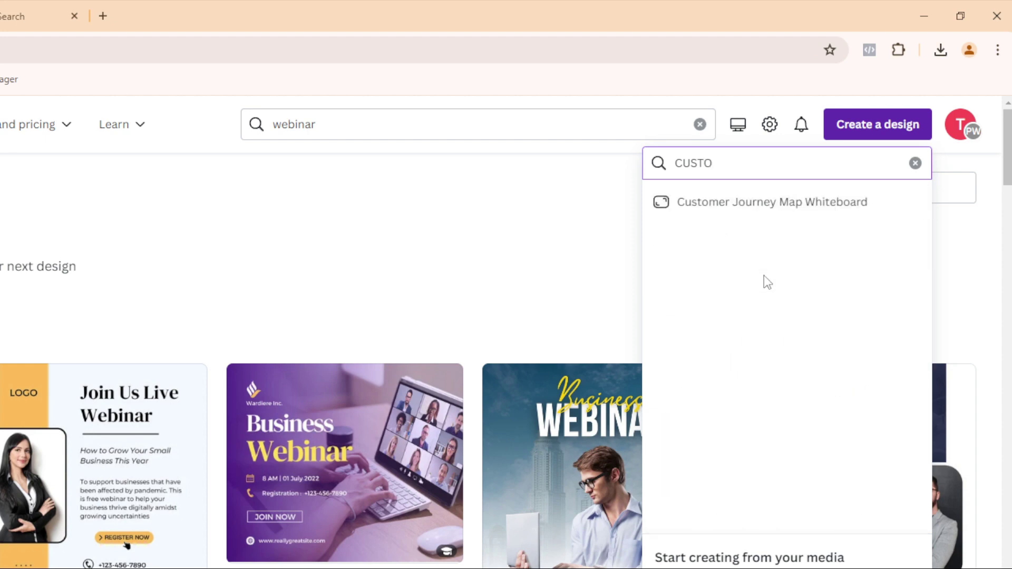
key(BackSpace)
key(BackSpace)
key(BackSpace)
key(BackSpace)
key(BackSpace)
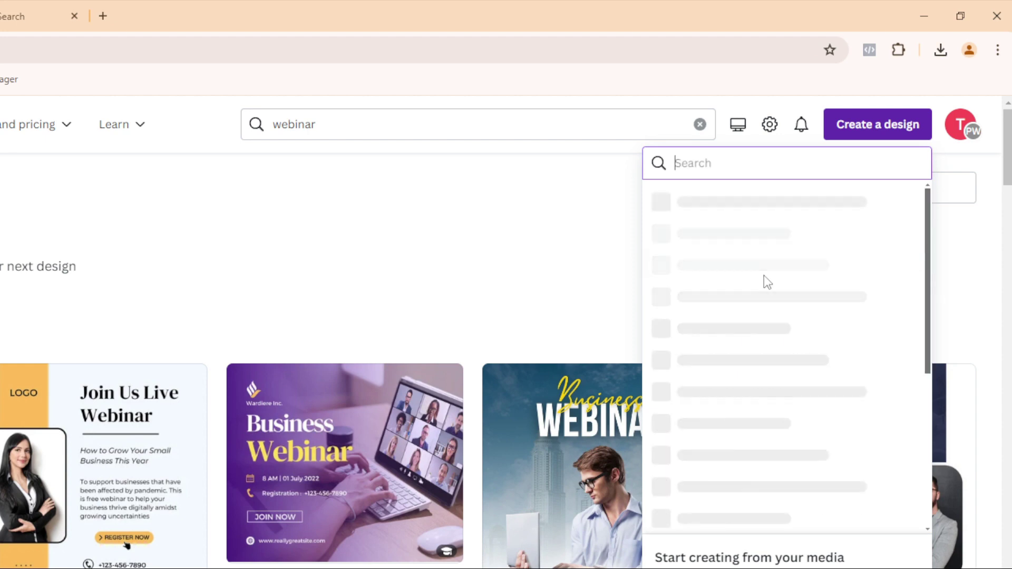
scroll(699, 369, down, 4)
click(691, 378)
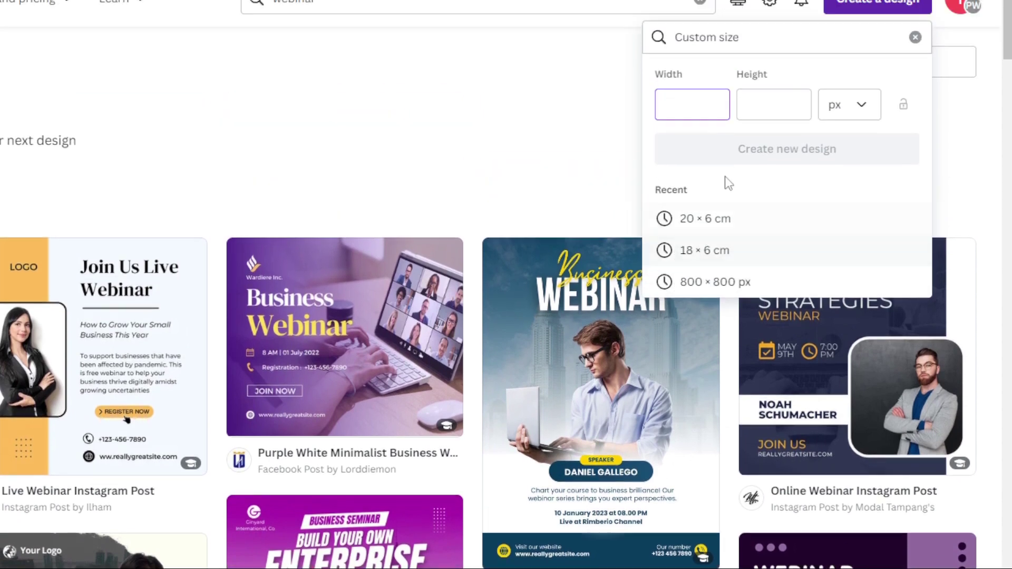
- Set the custom width and height to 1280 px each and create the new design
text(128)
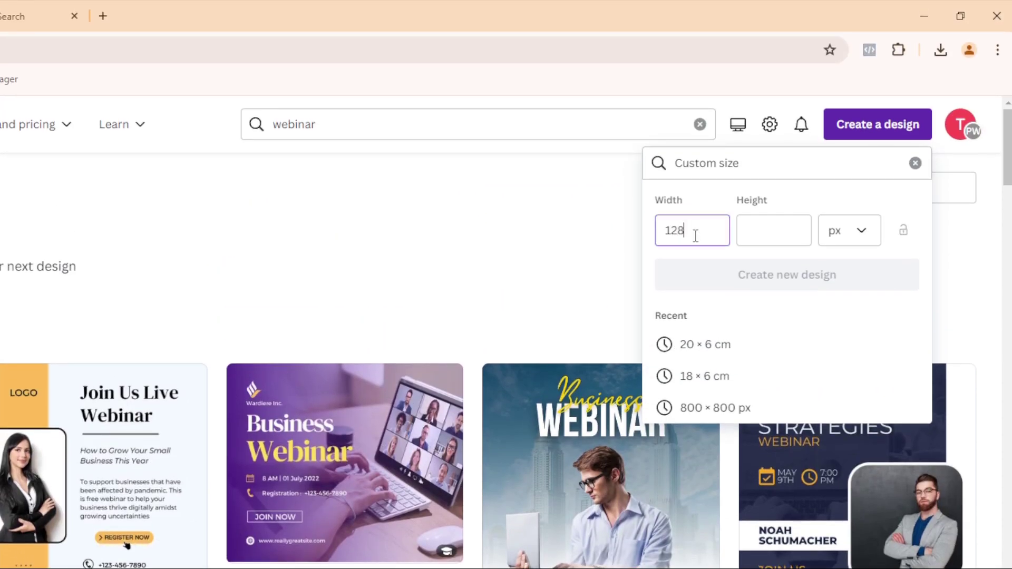
text(0)
drag(697, 233, 652, 242)
key(ctrl+c)
click(757, 232)
key(ctrl+v)
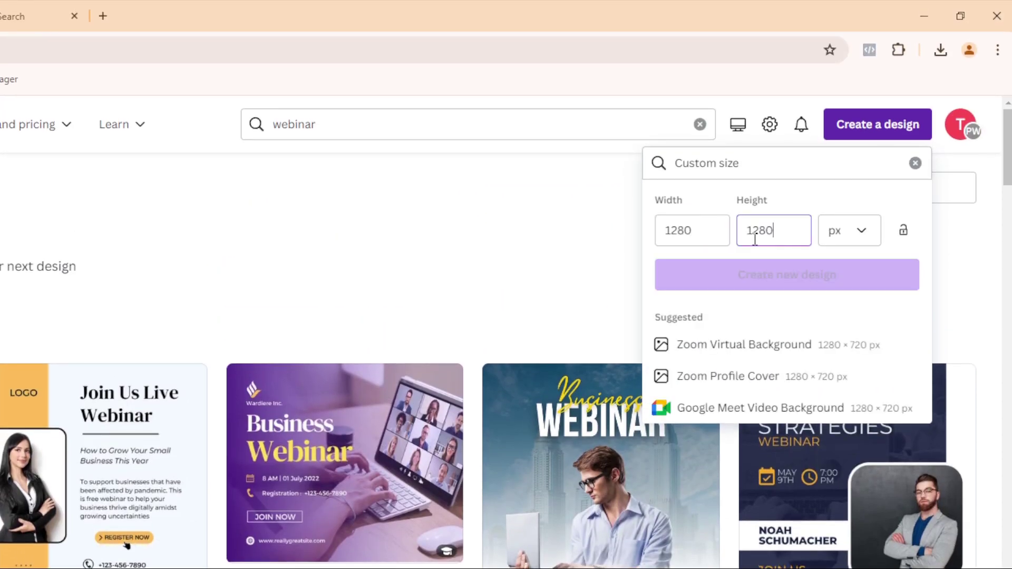
click(757, 273)
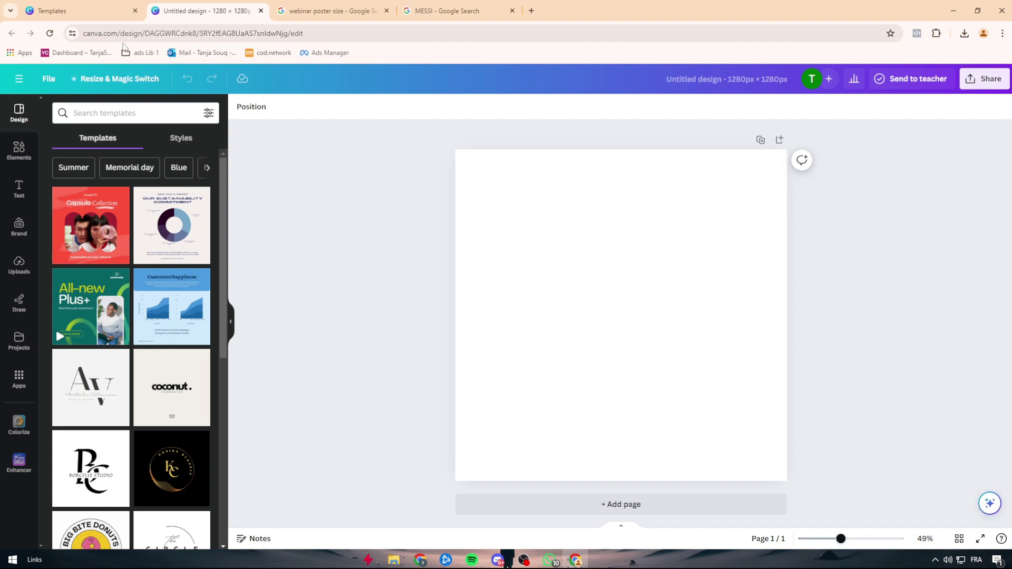
- Search the new design's templates for "WEBINAR"
scroll(174, 327, down, 5)
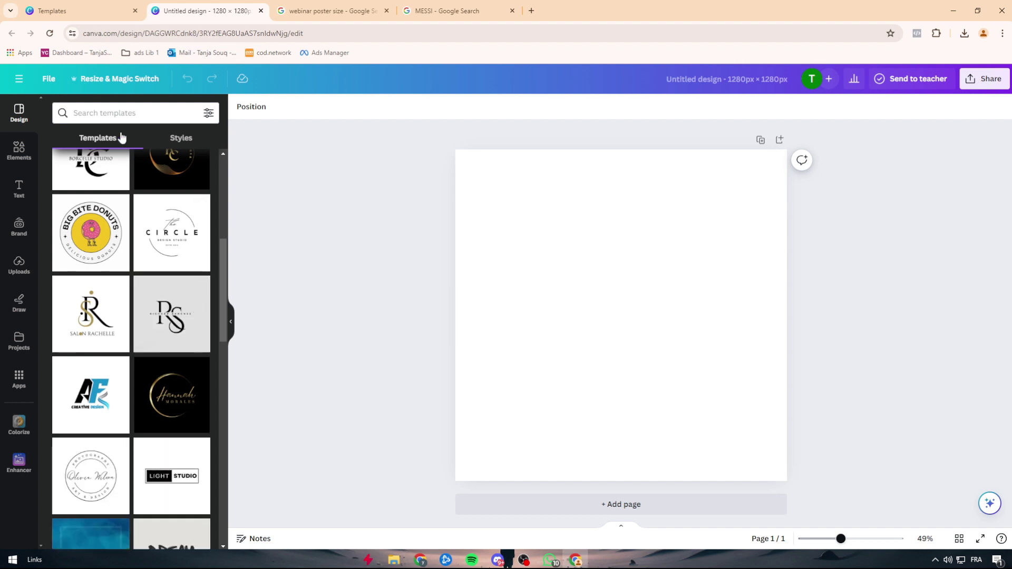
click(117, 113)
text(WEBINAR)
key(Return)
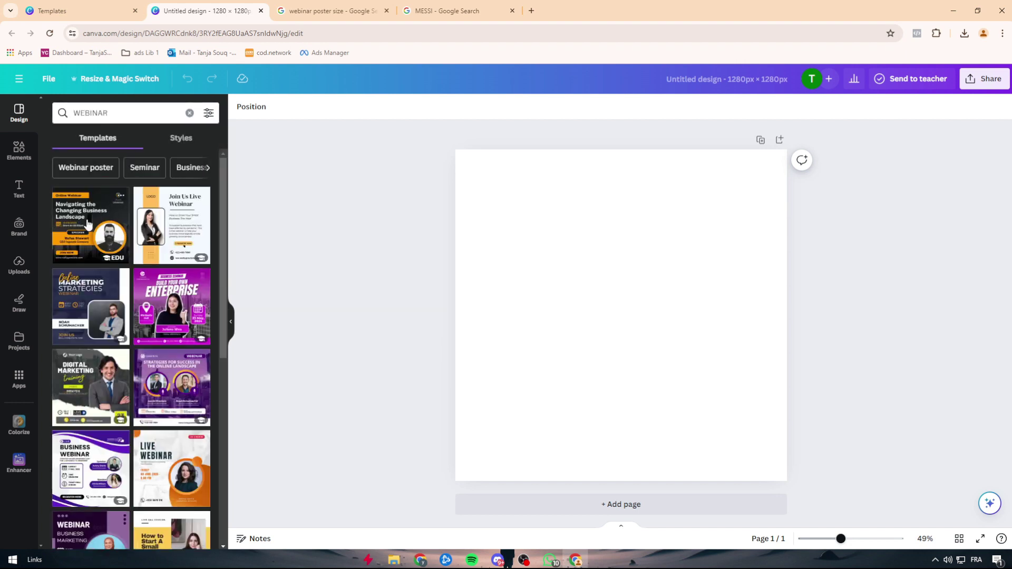
- Apply the Black and Orange Modern Business Webinar template to the page and undo it to return to a blank page
click(88, 225)
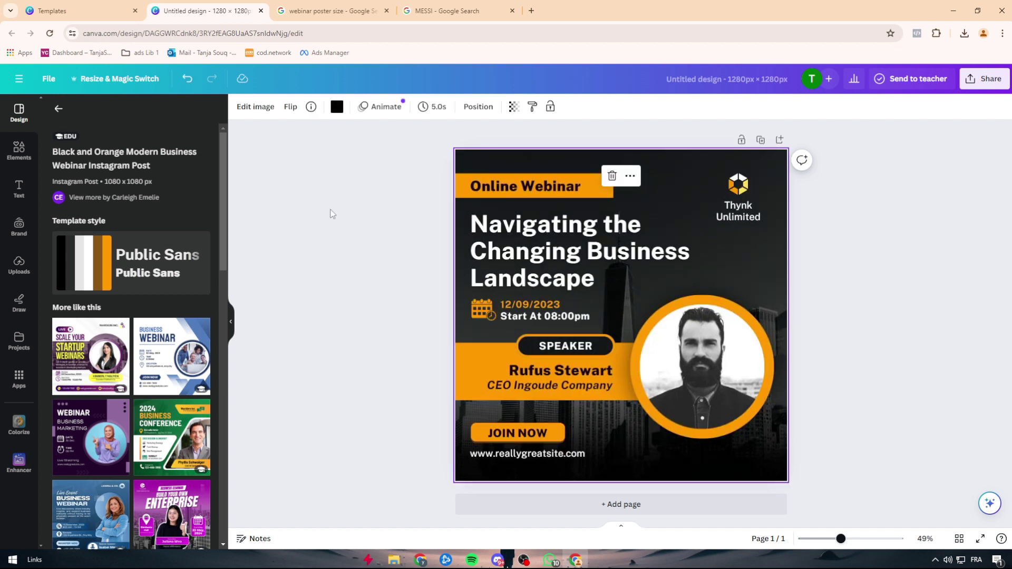
key(ctrl+z)
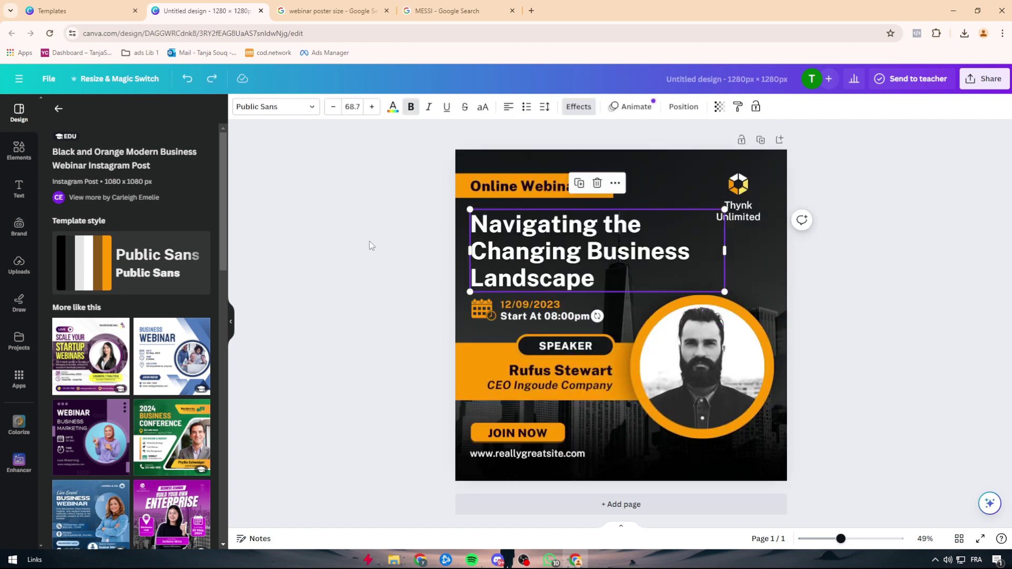
click(371, 227)
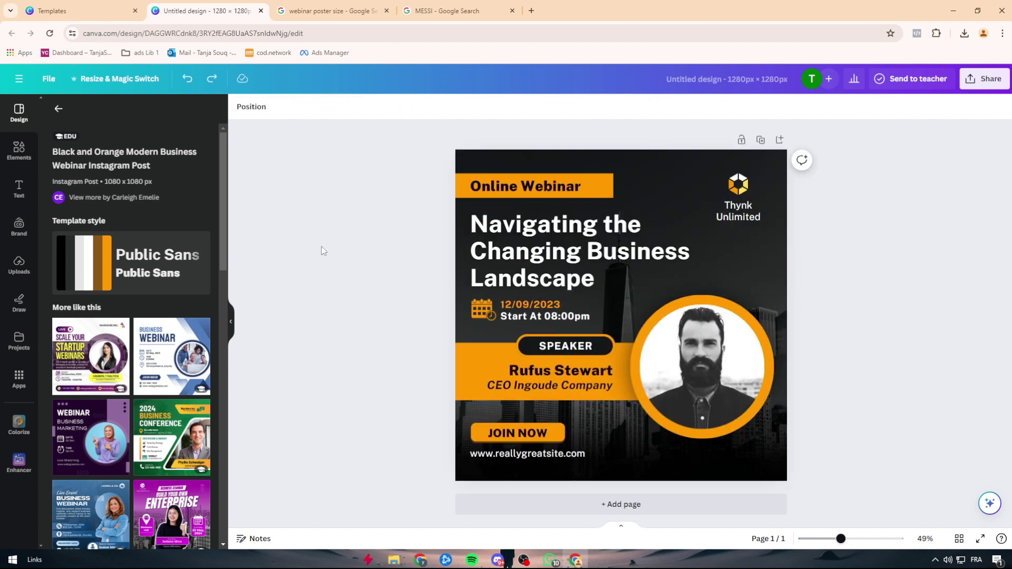
click(187, 79)
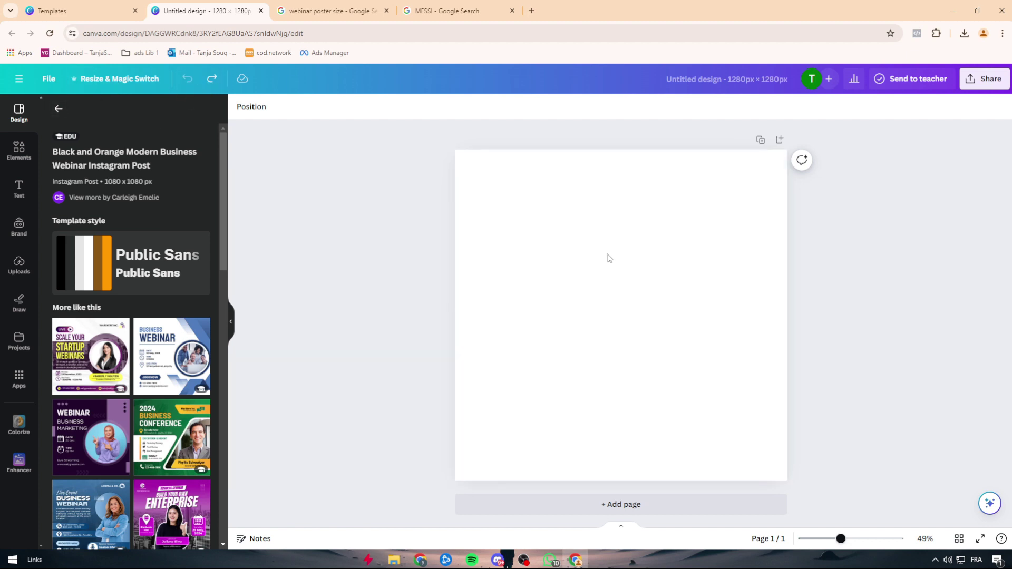
- Add a circle shape, enlarge it and place it so it runs off the page's lower-right corner
click(20, 189)
click(19, 151)
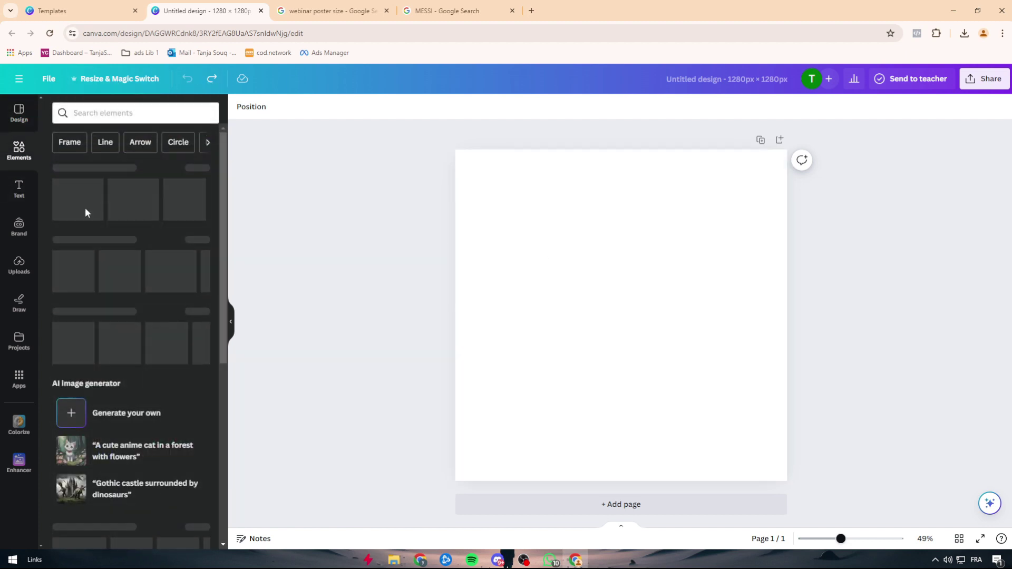
click(201, 269)
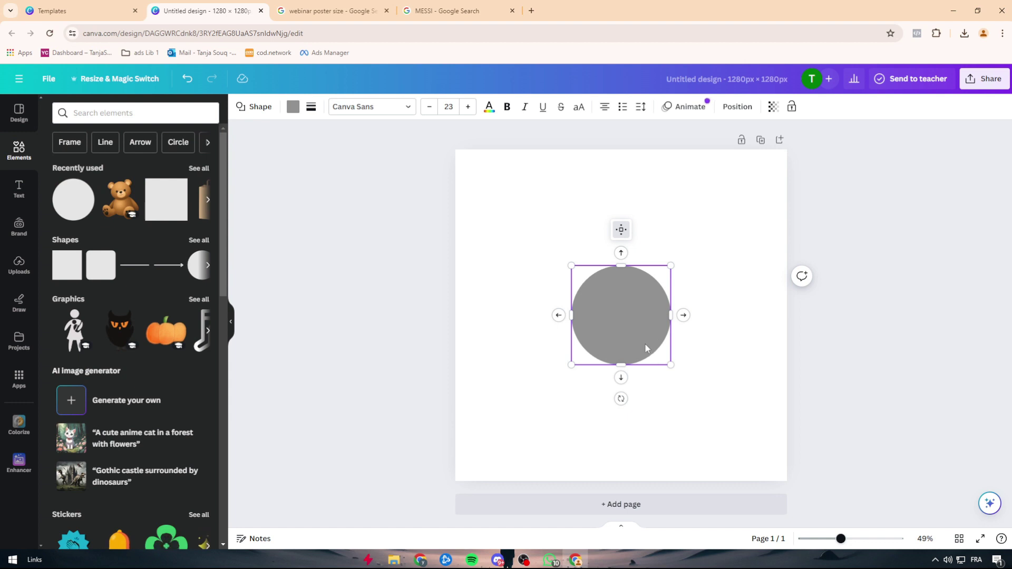
drag(663, 294, 773, 421)
mouse_move(705, 399)
mouse_down()
mouse_move(600, 367)
mouse_move(694, 401)
mouse_up()
- Fill the large circle with the lighter red from the default solid colors
click(293, 107)
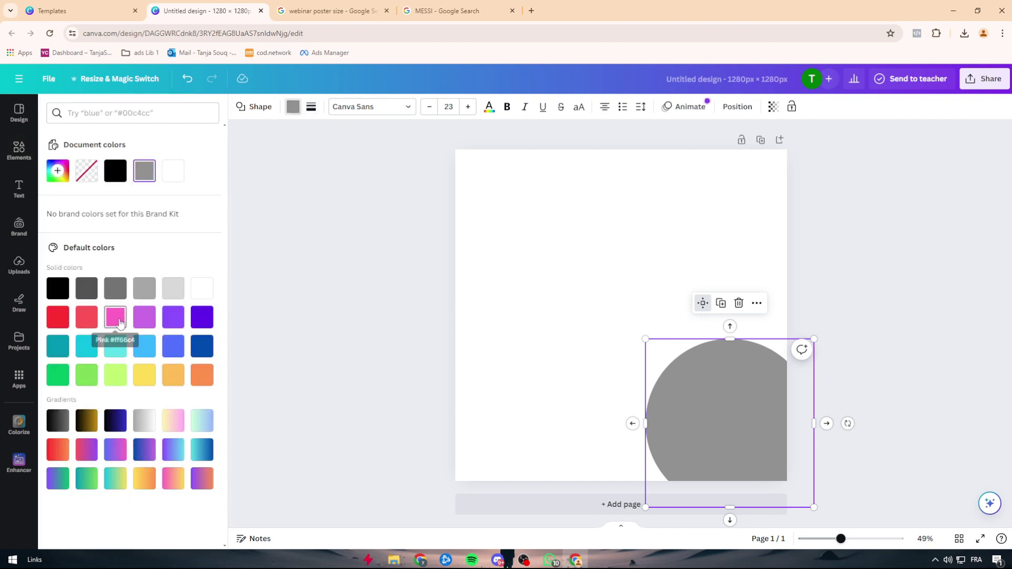
click(87, 317)
key(Escape)
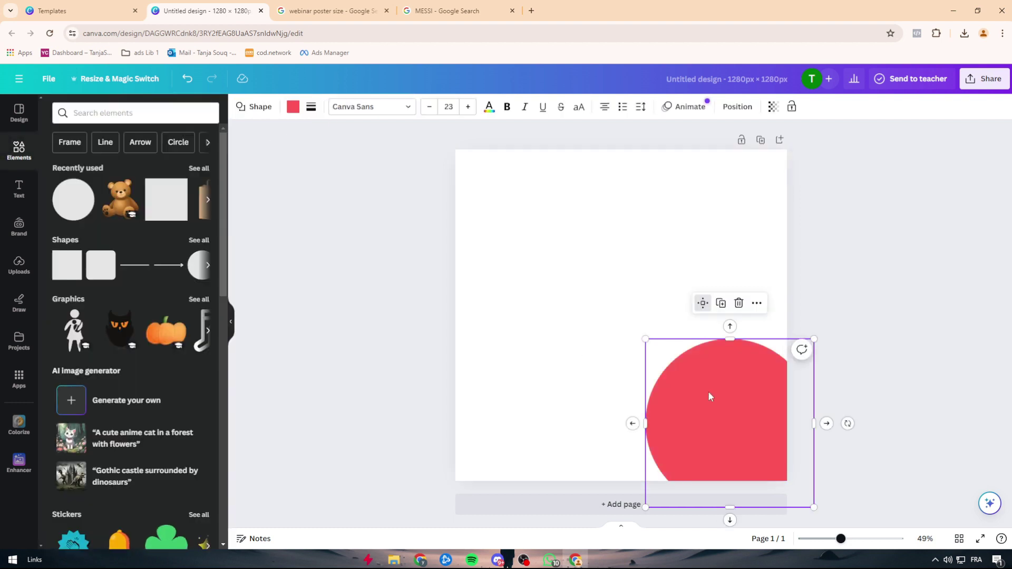
- Place a smaller copy of the red circle so it is partly cut off at the page's upper-left corner
drag(710, 399, 473, 407)
drag(557, 358, 476, 151)
click(310, 136)
click(483, 187)
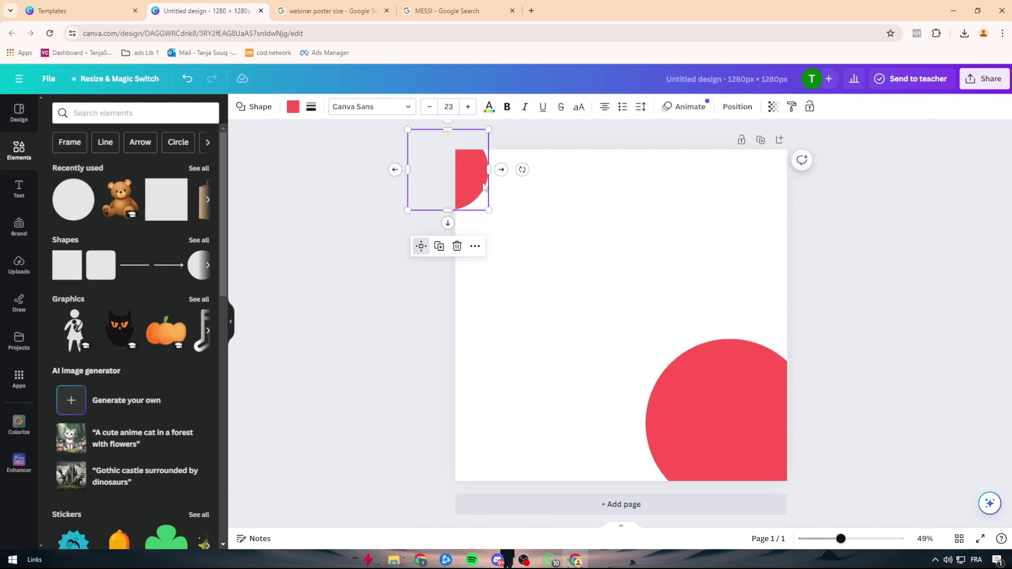
- Recolor the small upper-left circle with a custom light pink shade of the red
click(292, 107)
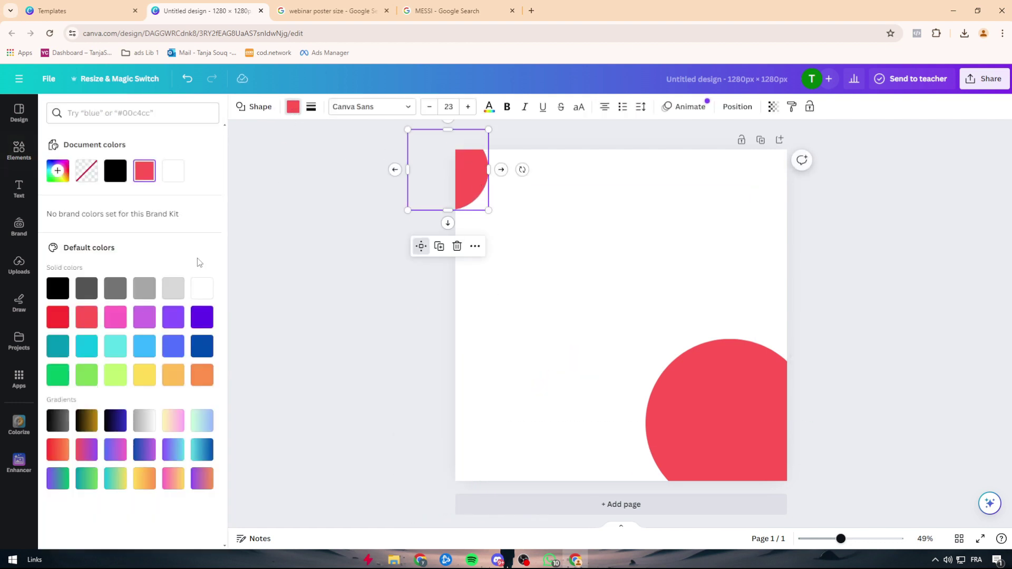
click(58, 170)
click(133, 224)
drag(112, 236, 101, 218)
click(472, 229)
click(381, 225)
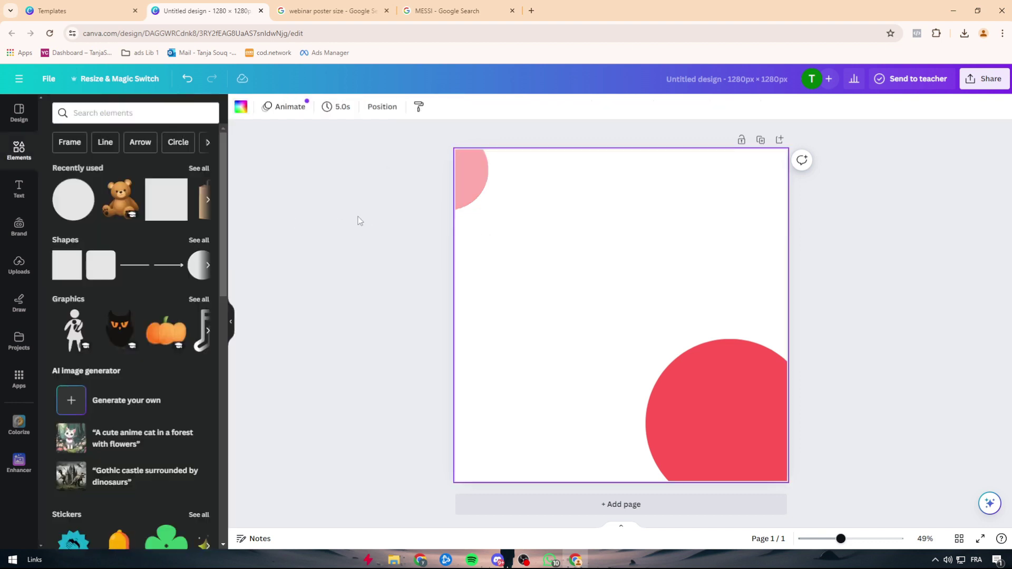